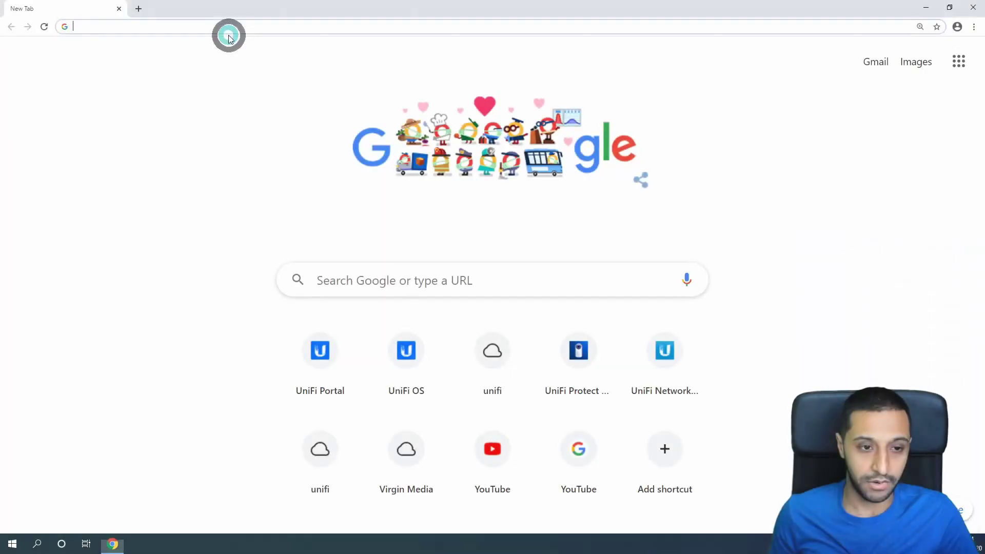
- Go to unifi.ui.com to show the UniFi Portal with the UDMPRO Dream Machine Pro
{"action": "type", "text": "un"}
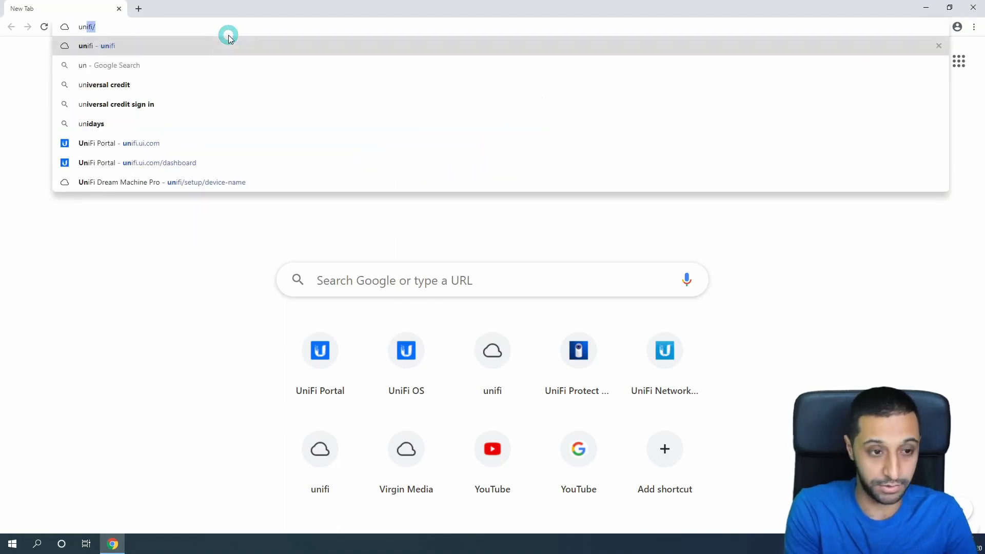
{"action": "type", "text": "ifi.ui"}
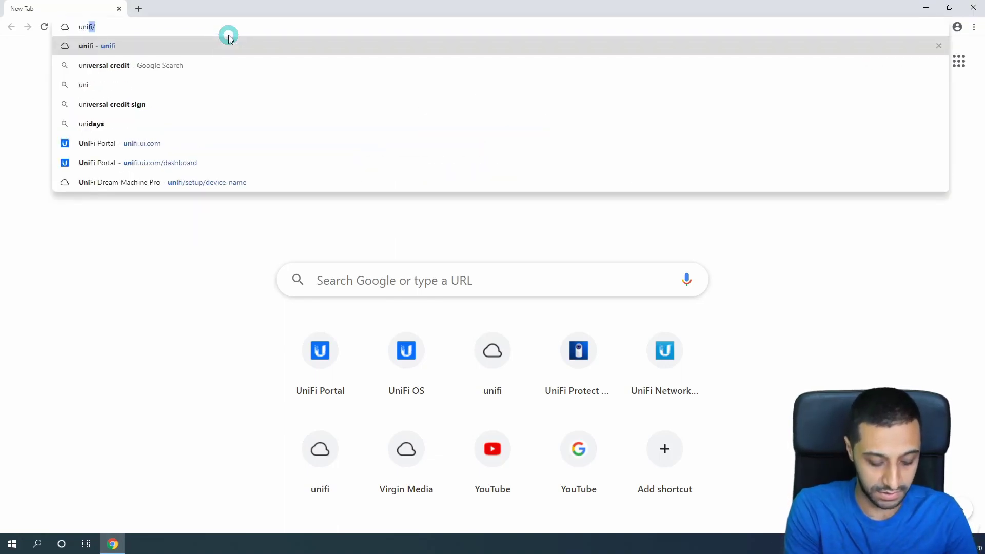
{"action": "type", "text": ".com"}
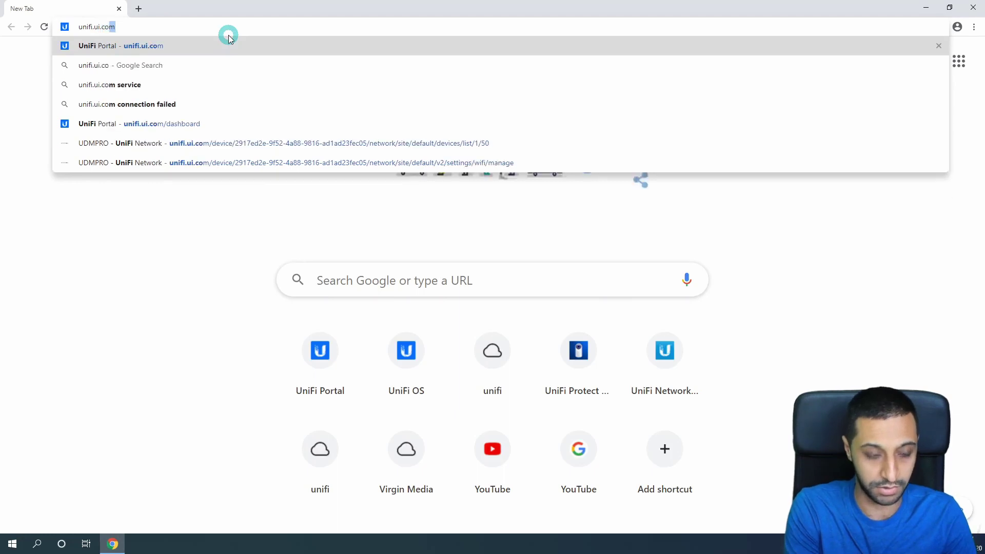
{"action": "key", "text": "Return"}
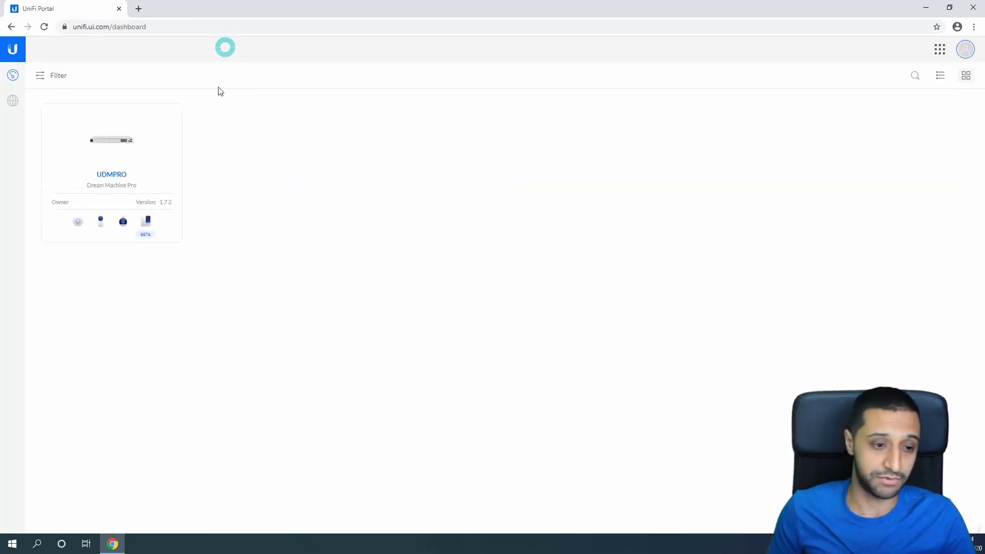
- Open the UDMPRO's Network application in full-screen browser view
{"action": "left_click", "coordinate": [123, 141]}
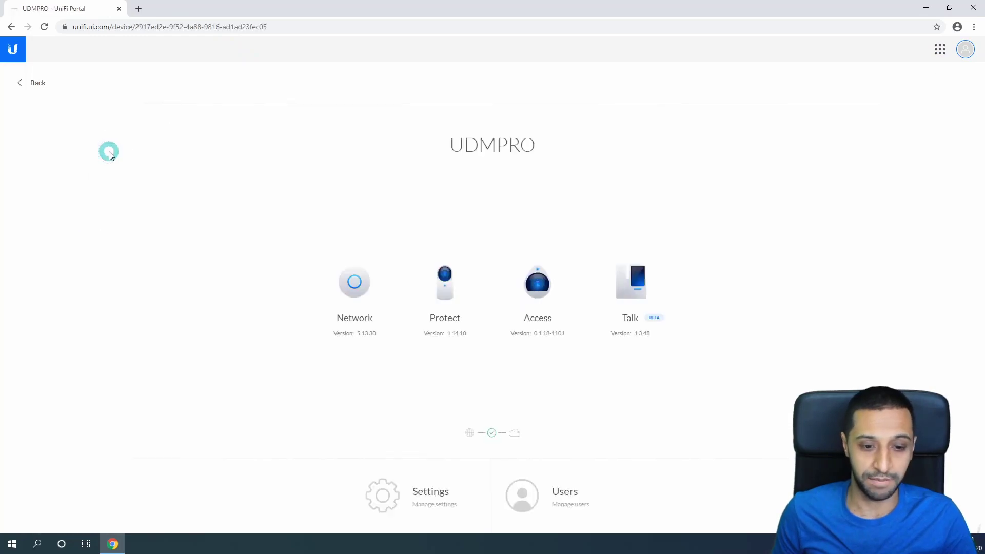
{"action": "left_click", "coordinate": [366, 295]}
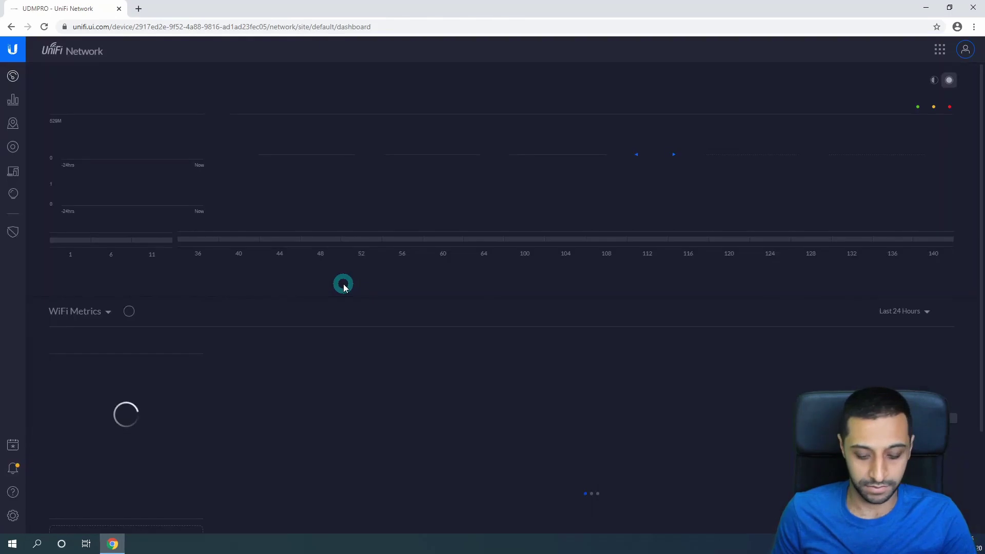
{"action": "key", "text": "F11"}
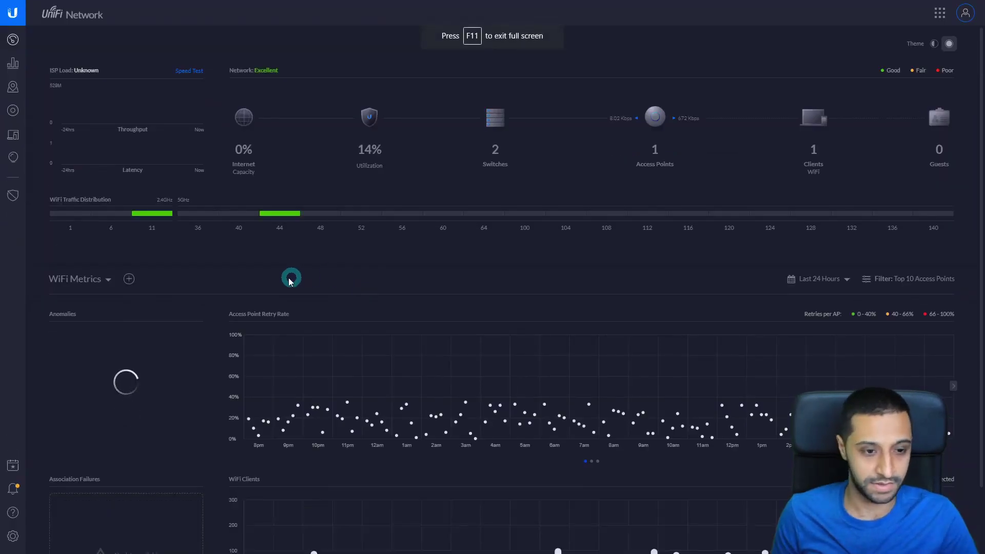
- Show the Wi-Fi Network Groups settings and briefly expand the Default group
{"action": "left_click", "coordinate": [14, 537]}
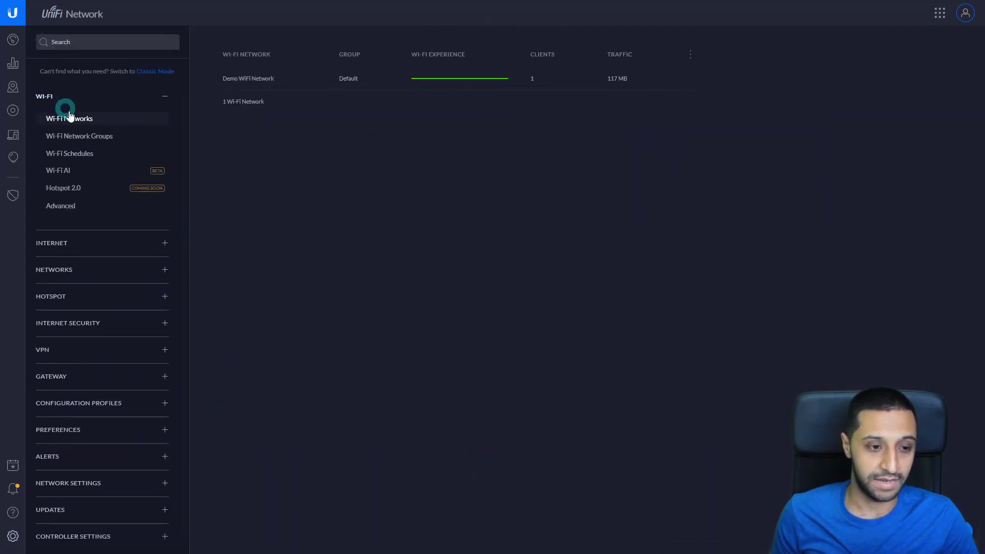
{"action": "left_click", "coordinate": [95, 147]}
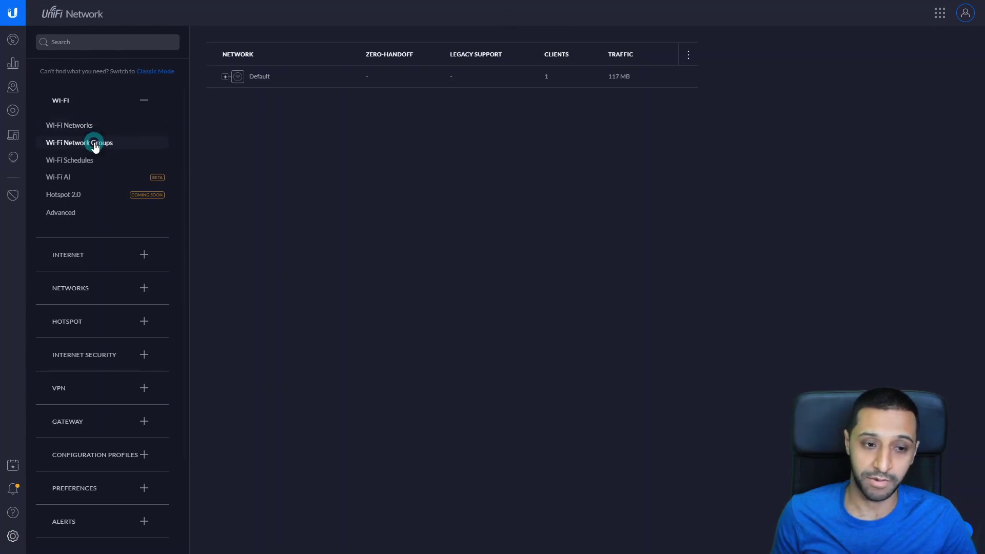
{"action": "left_click", "coordinate": [226, 77]}
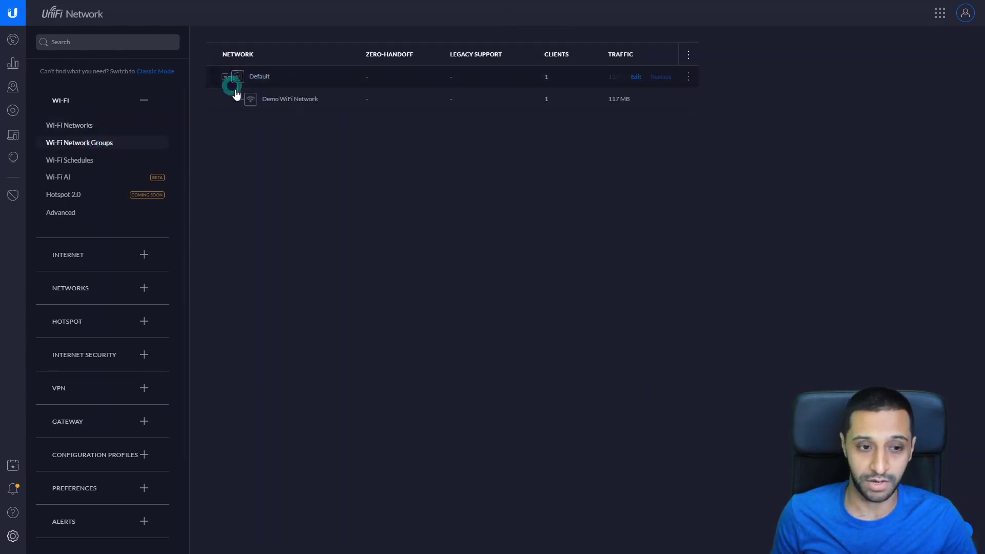
{"action": "left_click", "coordinate": [225, 77]}
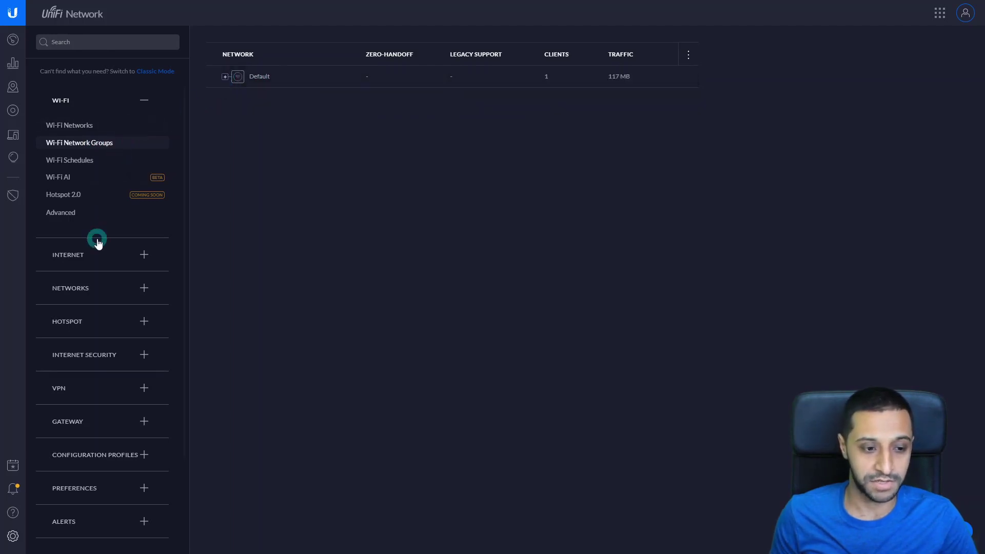
- Enable the hotspot under Hotspot General, keeping Authentication Mode set to Hotspot
{"action": "left_click", "coordinate": [147, 321]}
{"action": "left_click", "coordinate": [57, 347]}
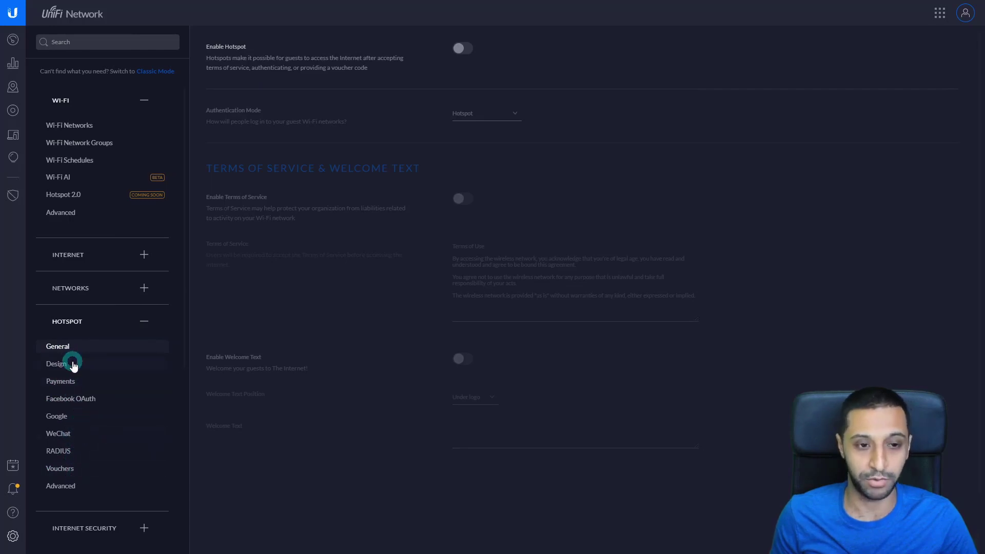
{"action": "left_click", "coordinate": [458, 49]}
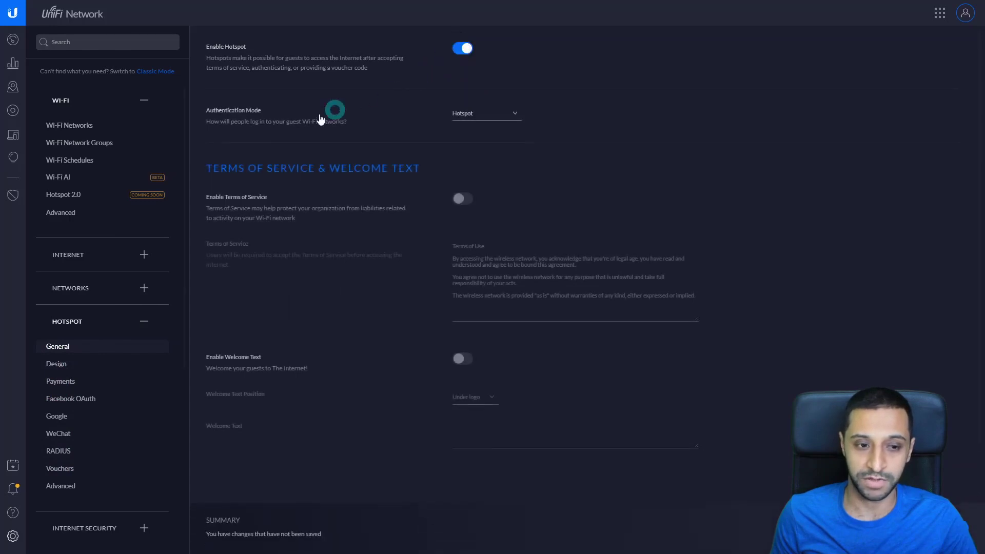
{"action": "left_click", "coordinate": [486, 114]}
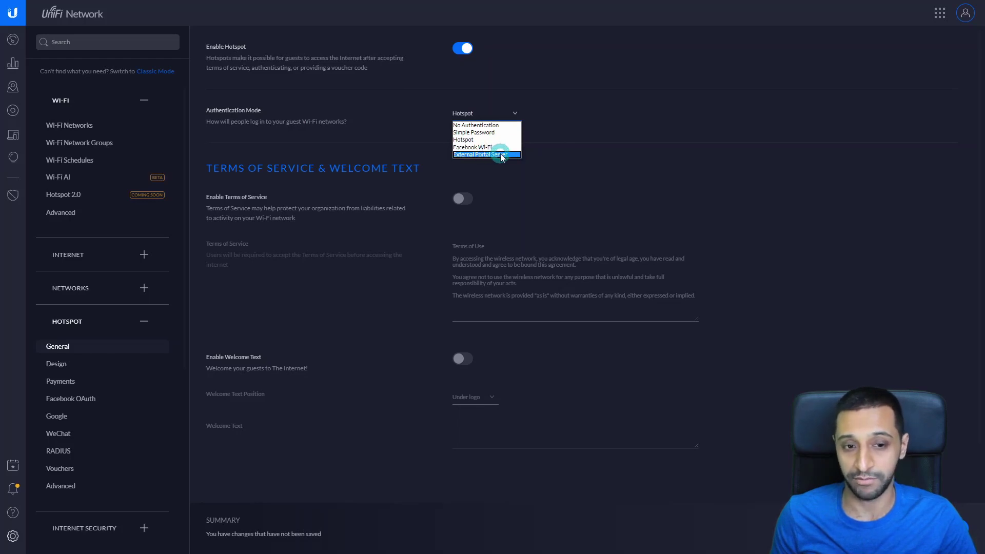
{"action": "left_click", "coordinate": [491, 138]}
{"action": "left_click", "coordinate": [545, 152]}
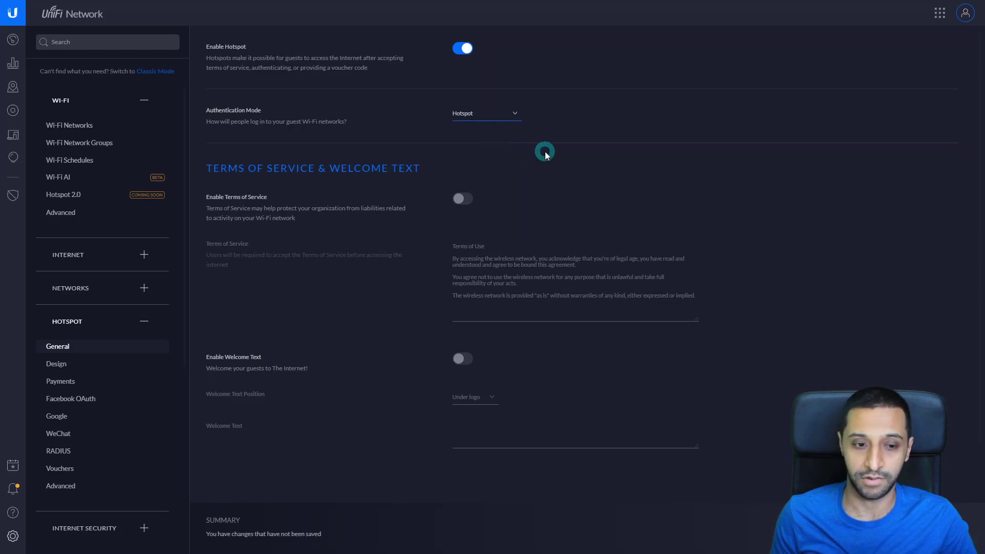
- Enable Terms of Service and add 'Welcome!' on a new line at the end
{"action": "scroll", "coordinate": [323, 200], "scroll_direction": "down", "scroll_amount": 1}
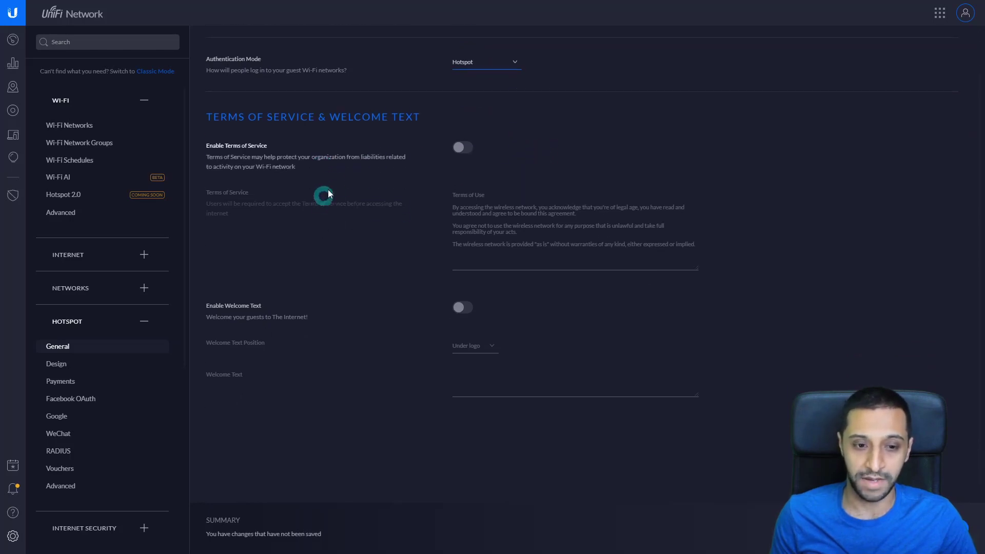
{"action": "left_click", "coordinate": [461, 149]}
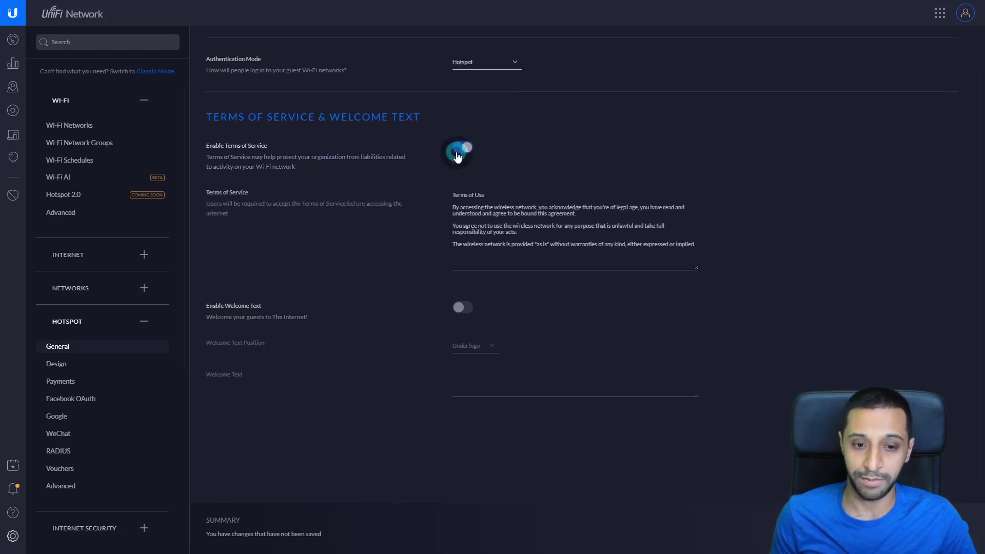
{"action": "left_click_drag", "start_coordinate": [456, 195], "coordinate": [700, 252]}
{"action": "left_click", "coordinate": [701, 251]}
{"action": "key", "text": "Return"}
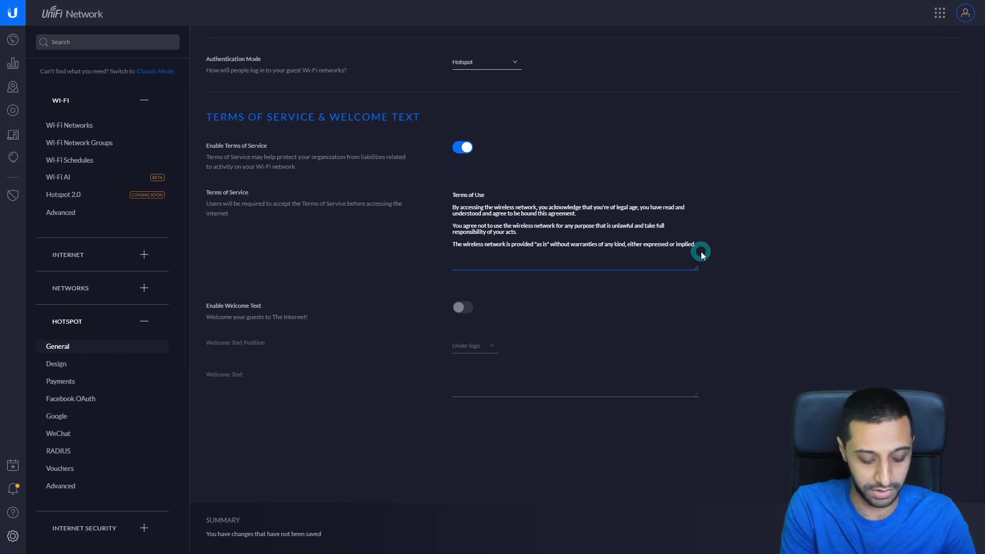
{"action": "type", "text": "Welcom"}
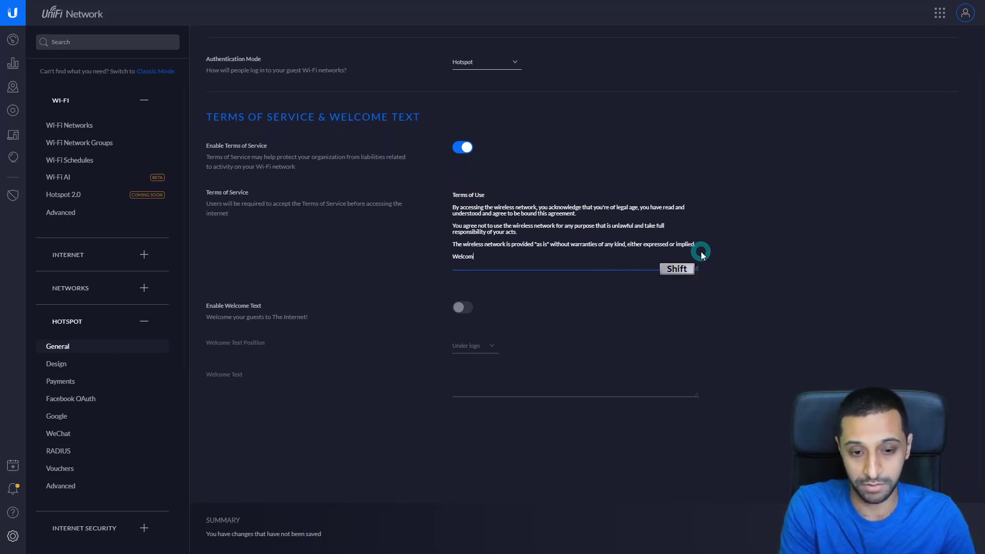
{"action": "type", "text": "e!"}
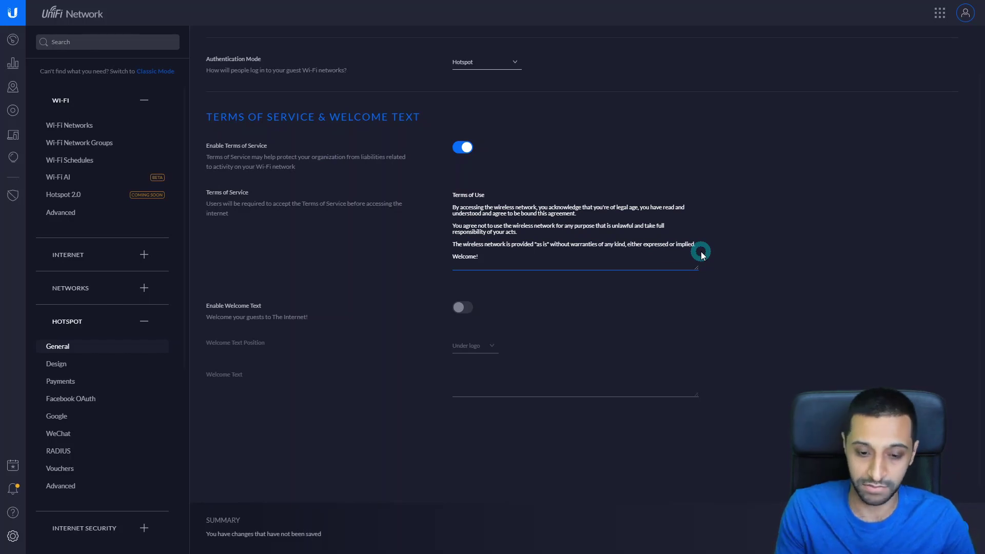
- Enable Welcome Text 'Please see me for a voucher code!' and apply the hotspot settings
{"action": "left_click", "coordinate": [456, 310]}
{"action": "left_click", "coordinate": [460, 311]}
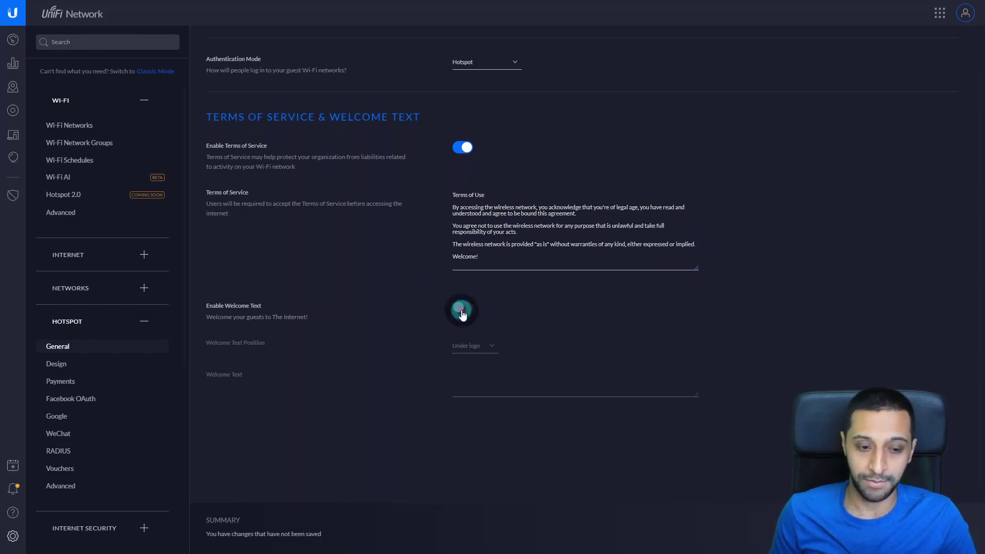
{"action": "left_click", "coordinate": [463, 385]}
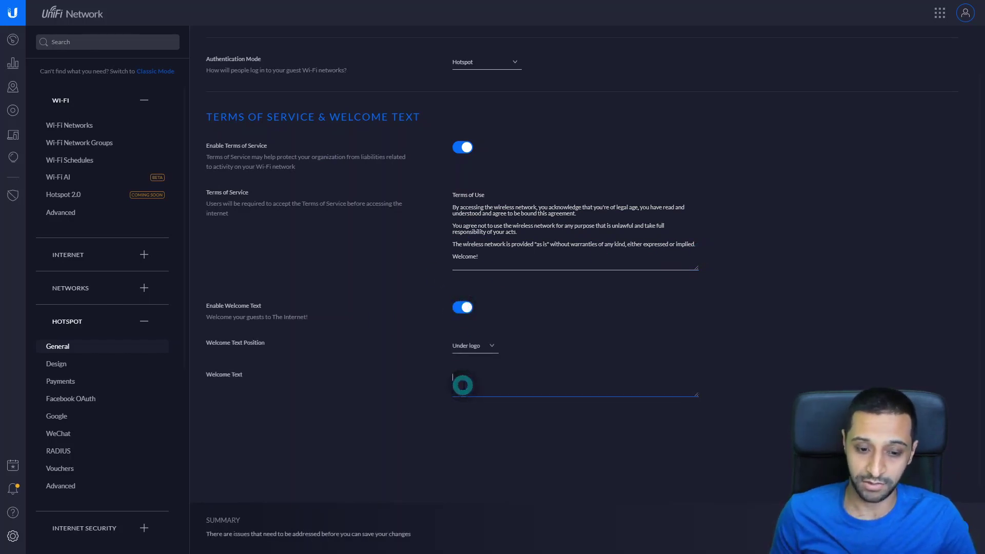
{"action": "type", "text": "Please"}
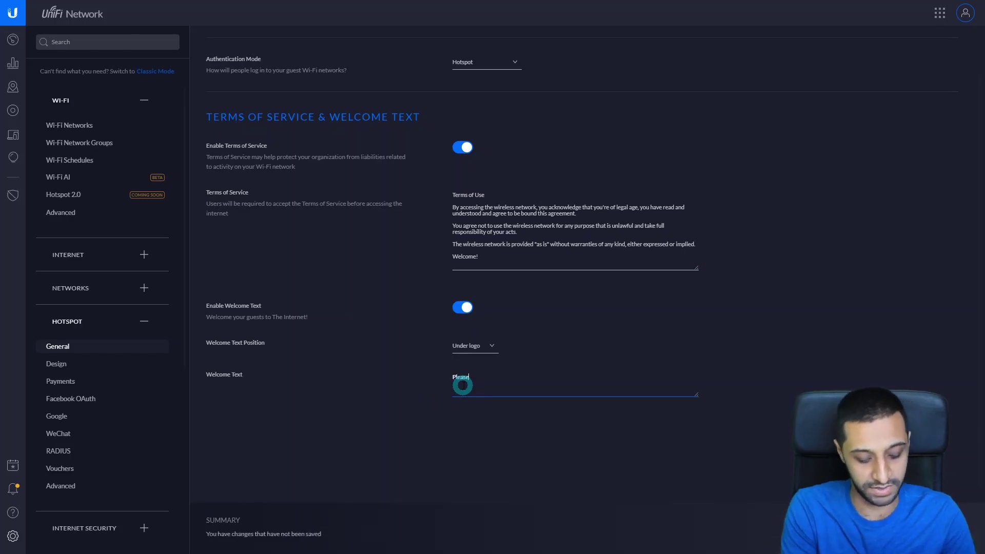
{"action": "type", "text": " see me for"}
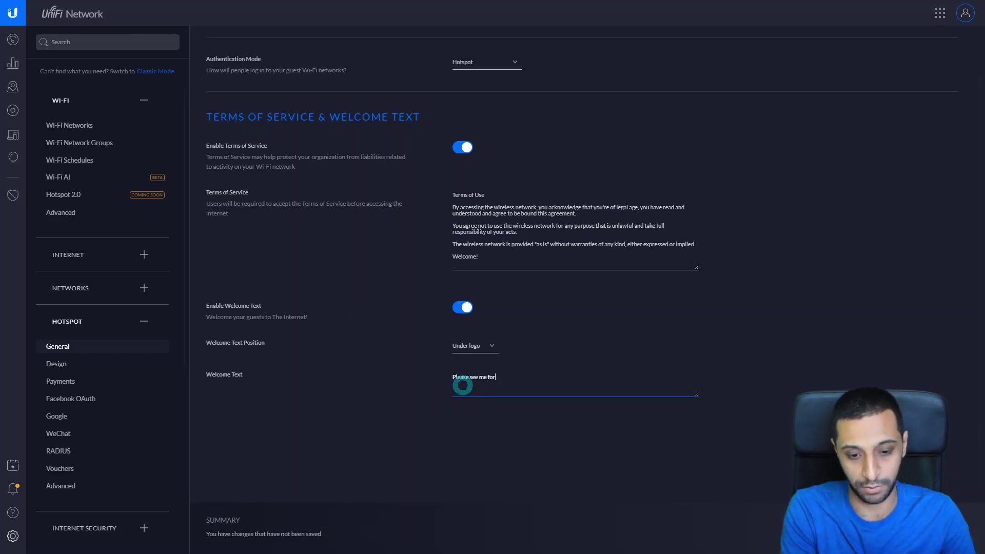
{"action": "type", "text": " a voucher code!"}
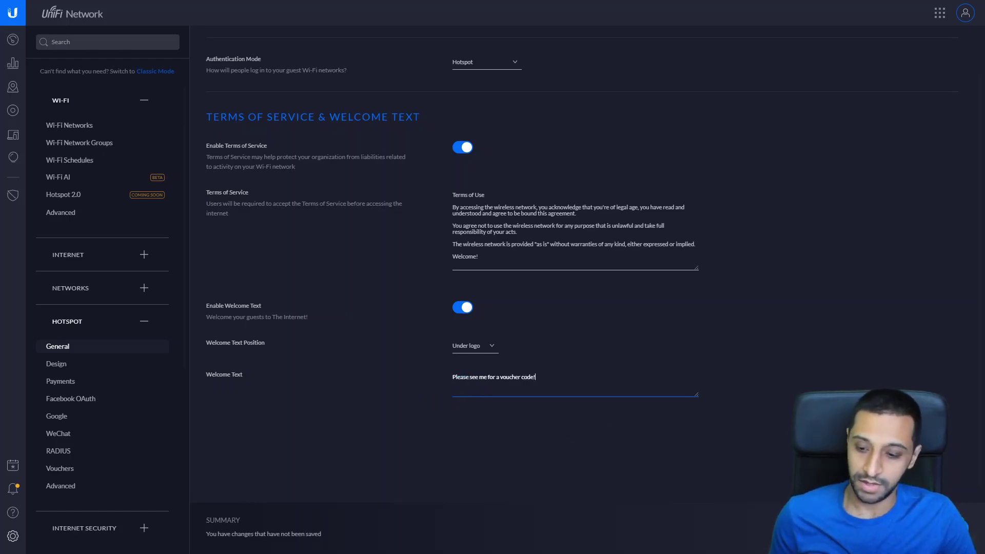
{"action": "left_click", "coordinate": [814, 378]}
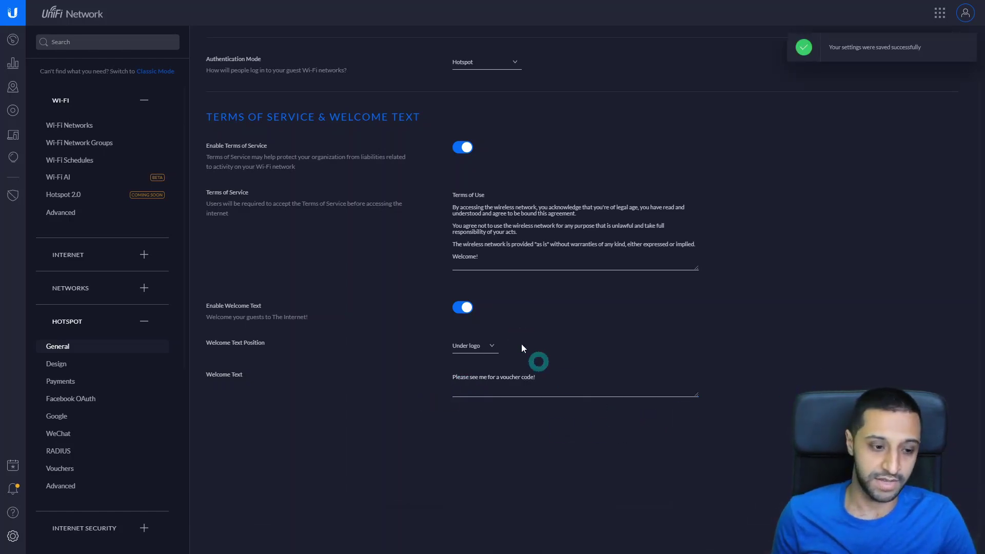
- Open the Hotspot Portal Design page to review the portal colours and custom logo
{"action": "left_click", "coordinate": [96, 364]}
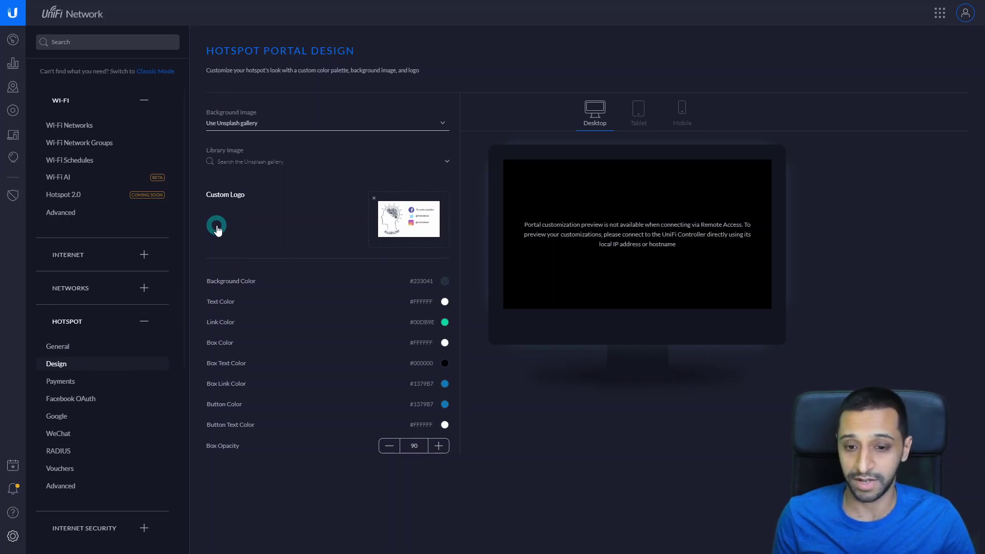
{"action": "left_click", "coordinate": [431, 226]}
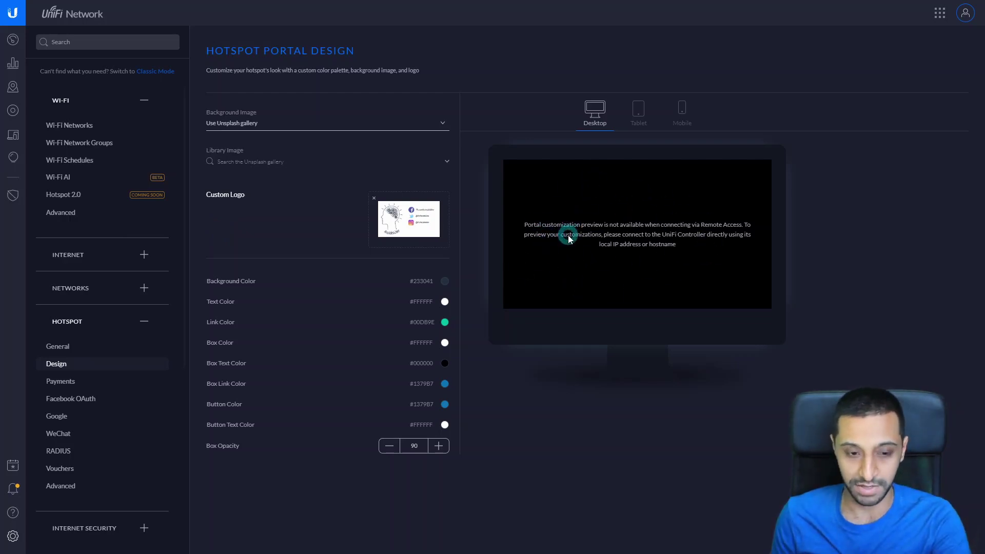
- In a new tab, load the console at 192.168.1.1 and launch its local Network application
{"action": "left_click", "coordinate": [136, 9]}
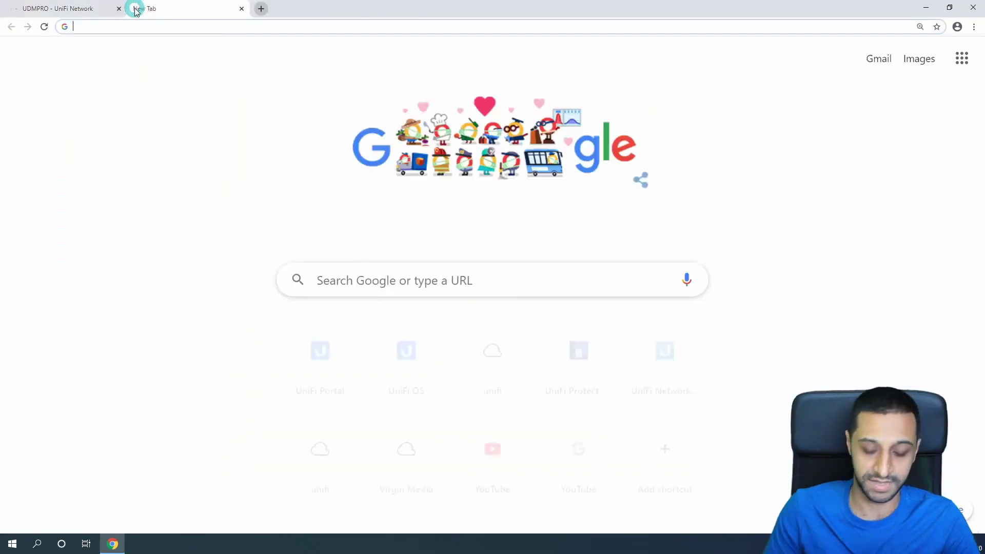
{"action": "type", "text": "192.168.1."}
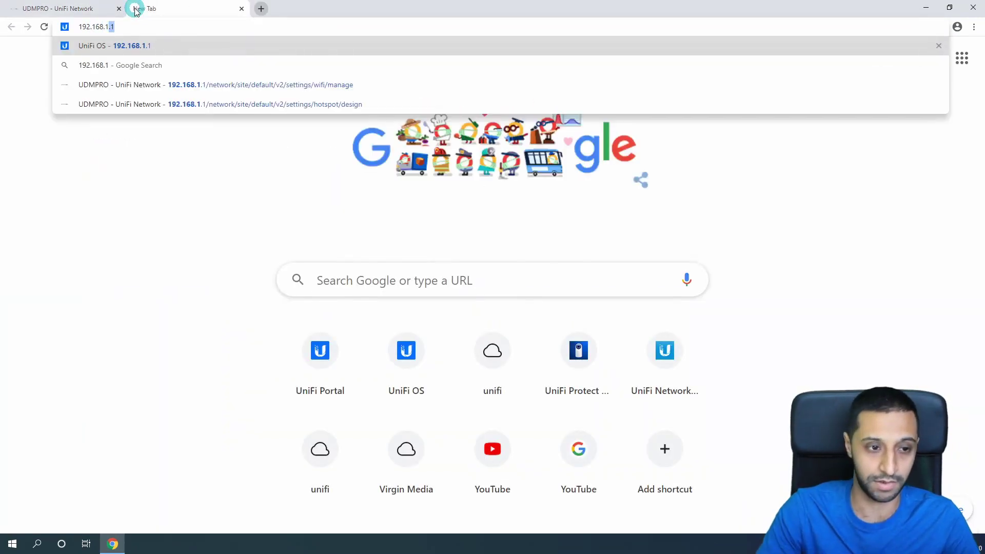
{"action": "key", "text": "Return"}
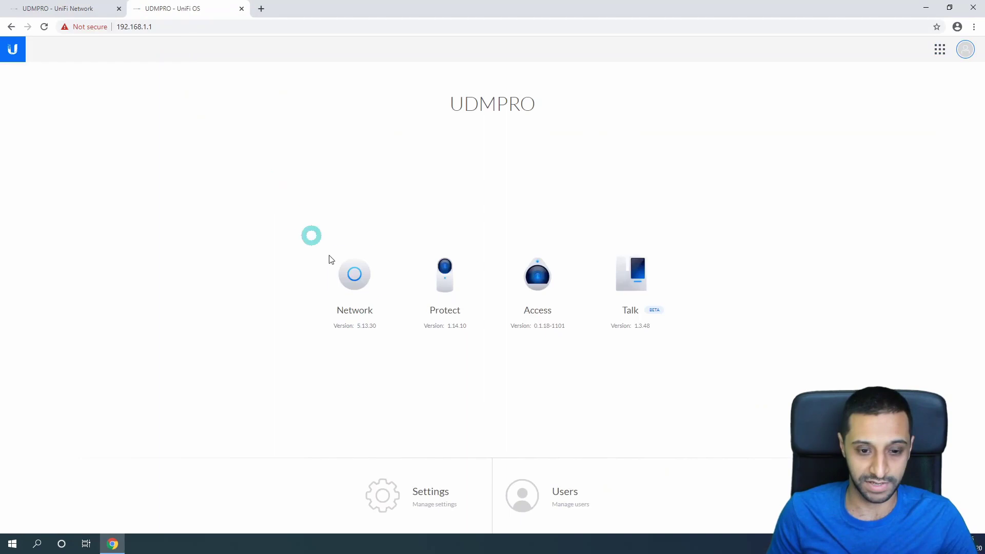
{"action": "left_click", "coordinate": [354, 284]}
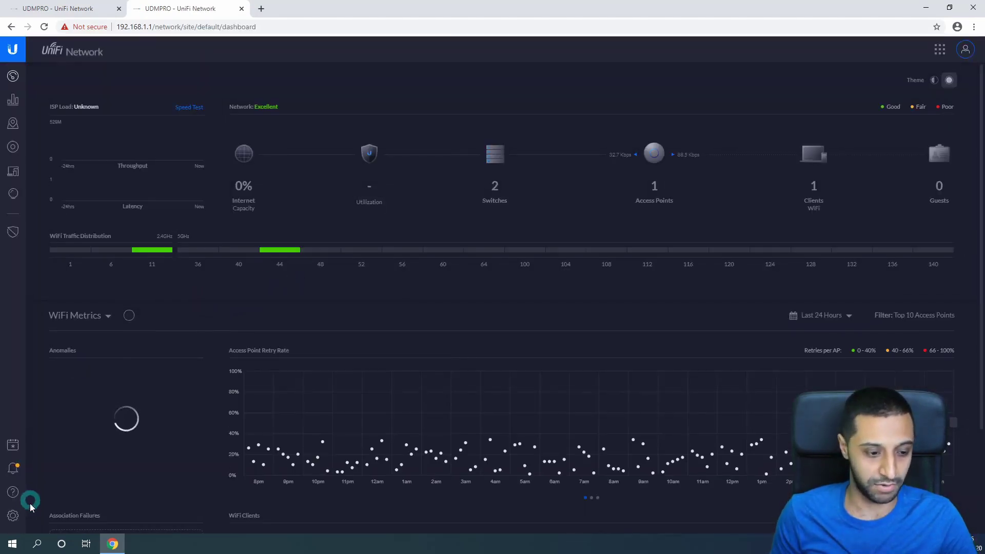
- Show the Hotspot Portal Design settings in full screen, zoomed in
{"action": "left_click", "coordinate": [21, 511]}
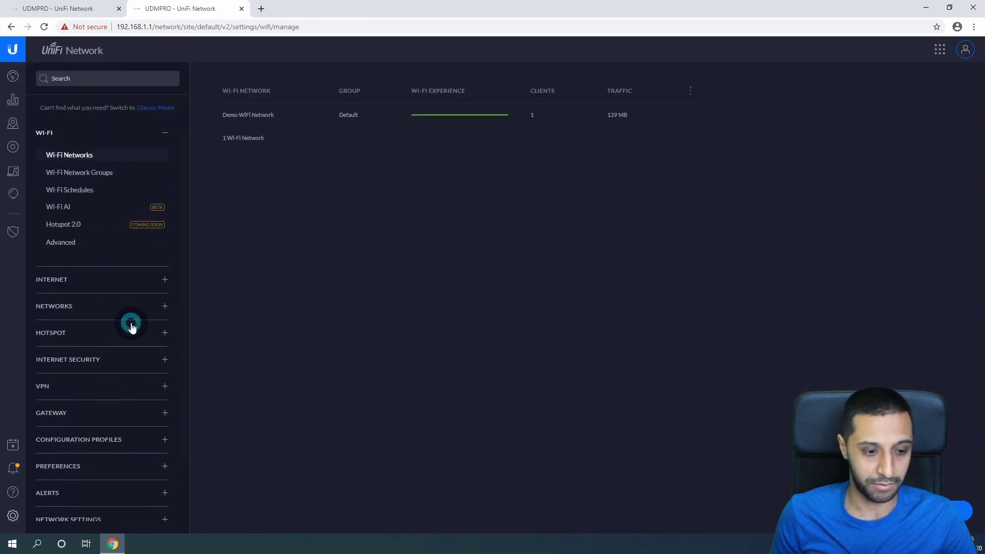
{"action": "left_click", "coordinate": [131, 327]}
{"action": "left_click", "coordinate": [57, 373]}
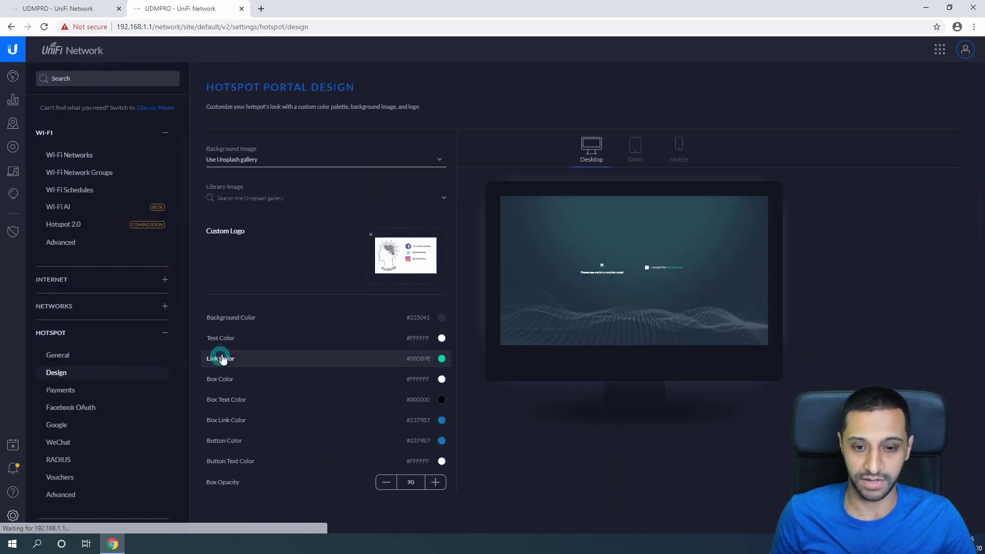
{"action": "key", "text": "F11"}
{"action": "key", "text": "ctrl+plus"}
{"action": "key", "text": "ctrl+plus"}
{"action": "key", "text": "ctrl+plus"}
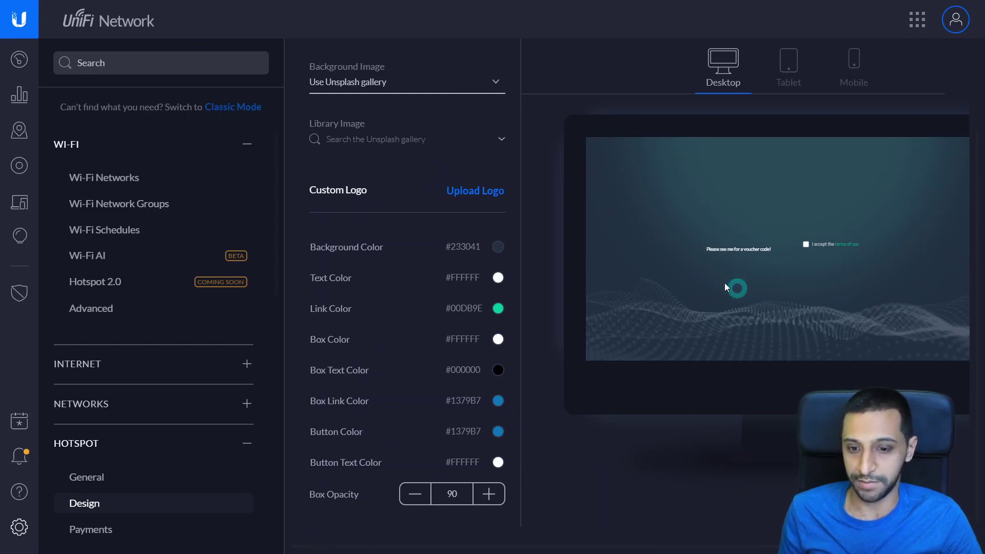
- Upload the IWLogo image from the Desktop as the portal's custom logo
{"action": "left_click", "coordinate": [475, 197]}
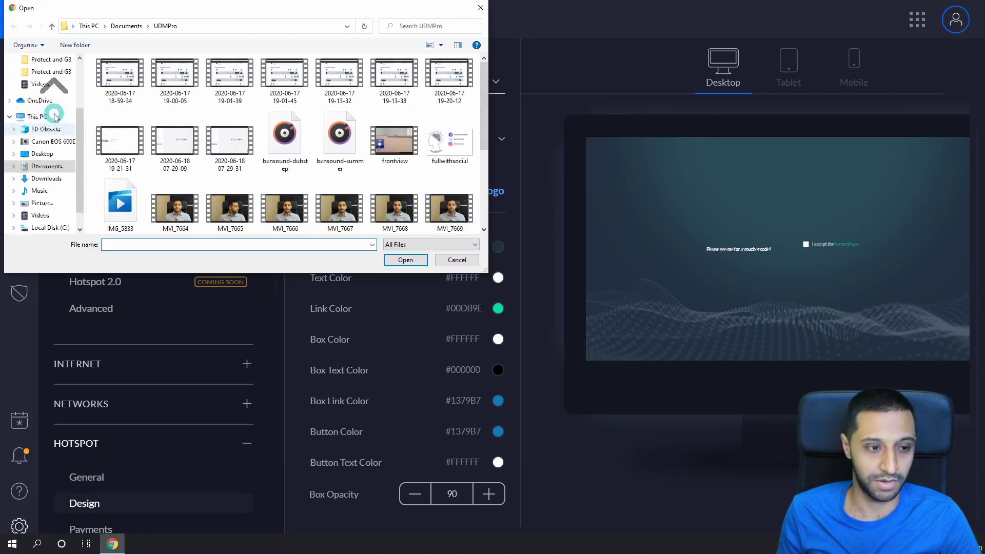
{"action": "scroll", "coordinate": [55, 117], "scroll_direction": "up", "scroll_amount": 5}
{"action": "left_click", "coordinate": [42, 79]}
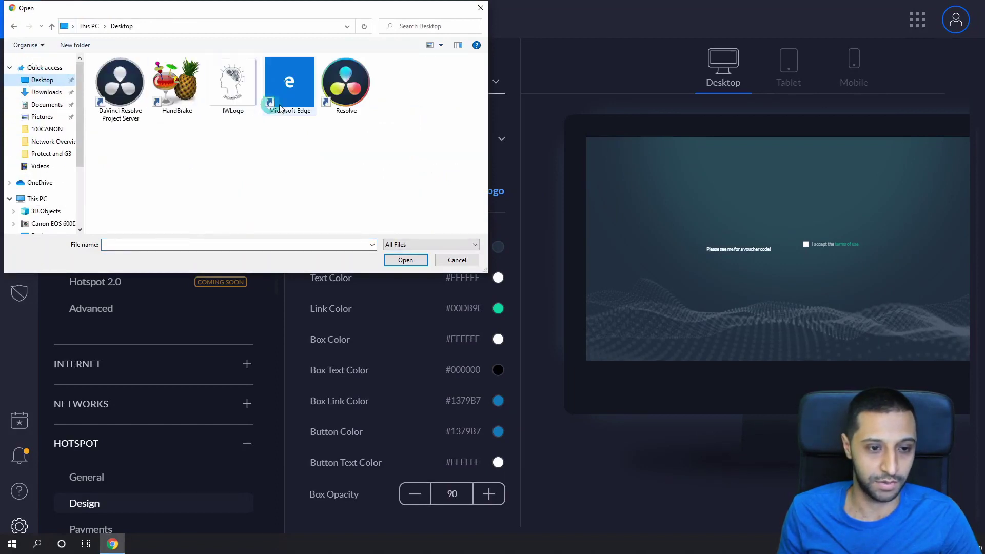
{"action": "left_click", "coordinate": [226, 90]}
{"action": "double_click", "coordinate": [226, 89]}
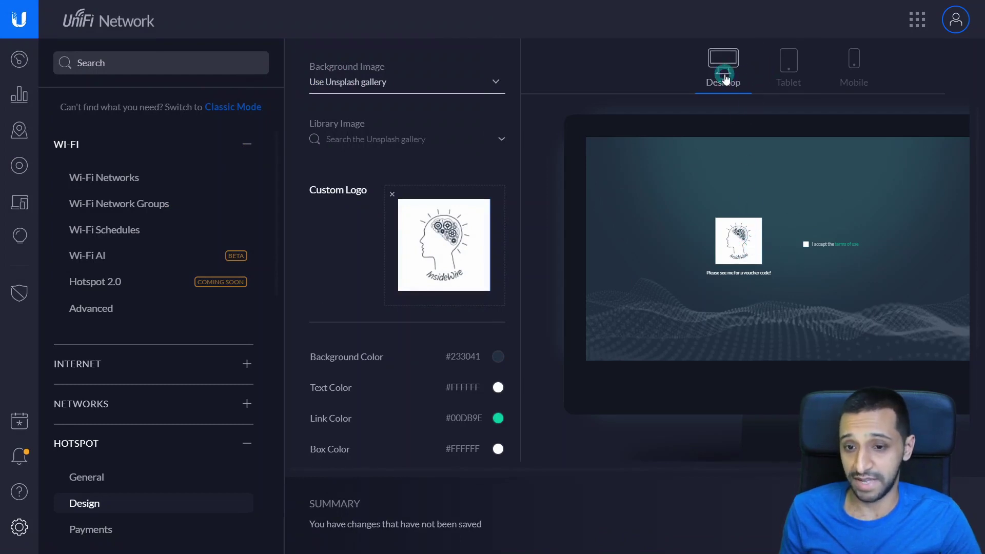
- Preview the portal on tablet and phone, review the colours, then show Hotspot Payments
{"action": "left_click", "coordinate": [772, 72]}
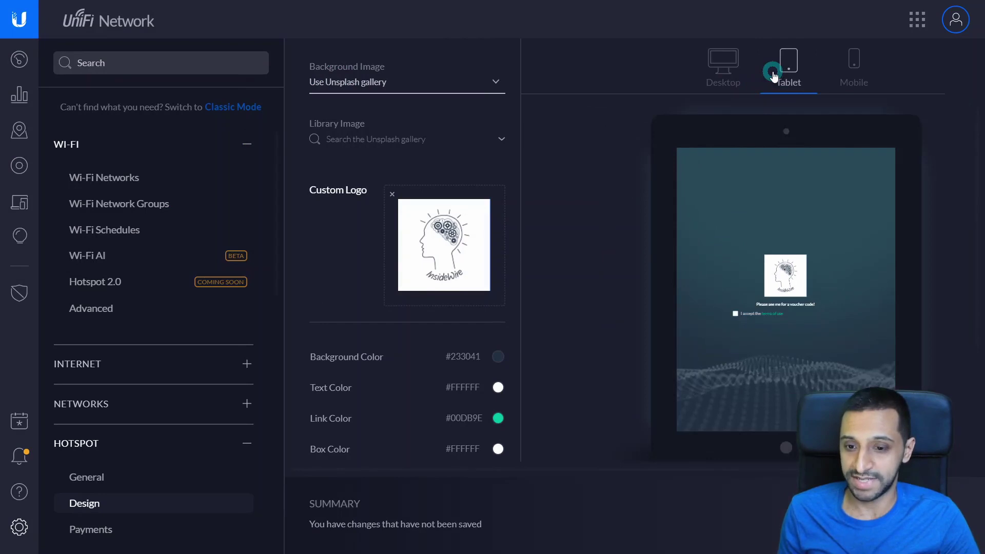
{"action": "left_click", "coordinate": [838, 73]}
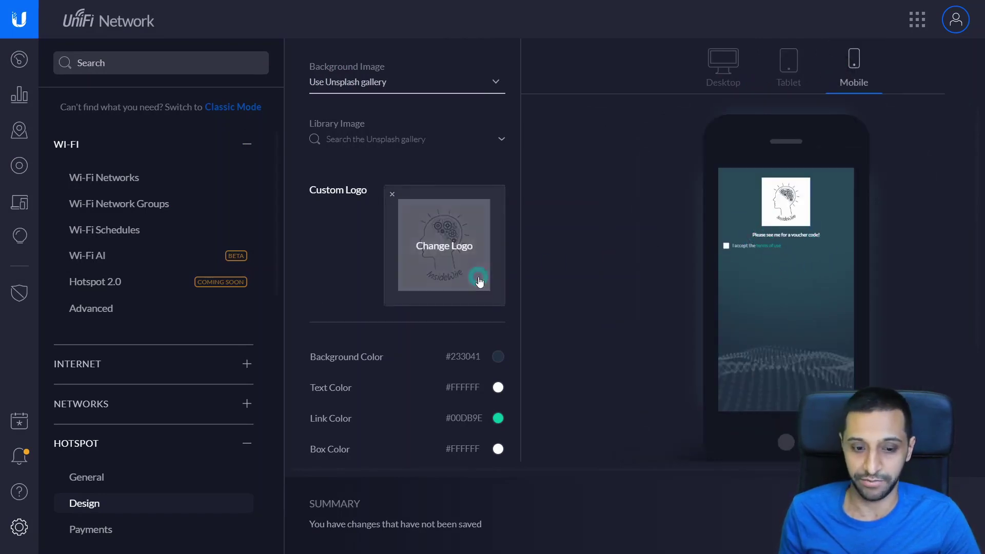
{"action": "scroll", "coordinate": [454, 370], "scroll_direction": "down", "scroll_amount": 3}
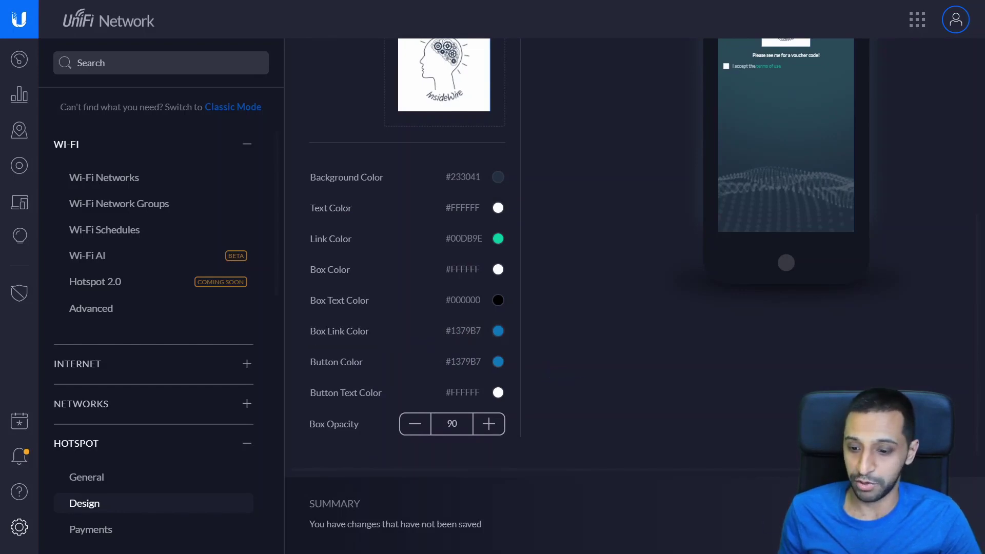
{"action": "scroll", "coordinate": [667, 339], "scroll_direction": "up", "scroll_amount": 2}
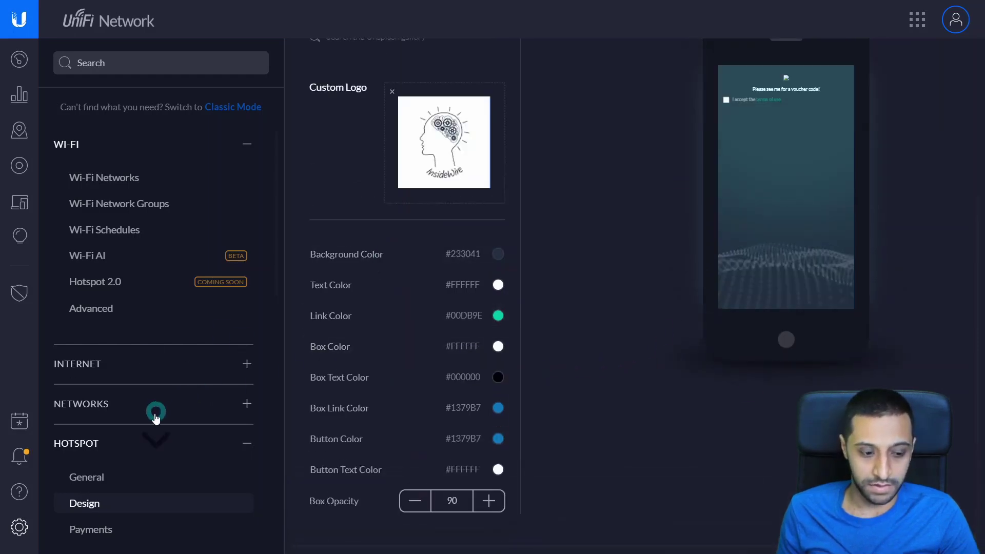
{"action": "scroll", "coordinate": [139, 440], "scroll_direction": "down", "scroll_amount": 2}
{"action": "scroll", "coordinate": [140, 440], "scroll_direction": "down", "scroll_amount": 1}
{"action": "left_click", "coordinate": [110, 429]}
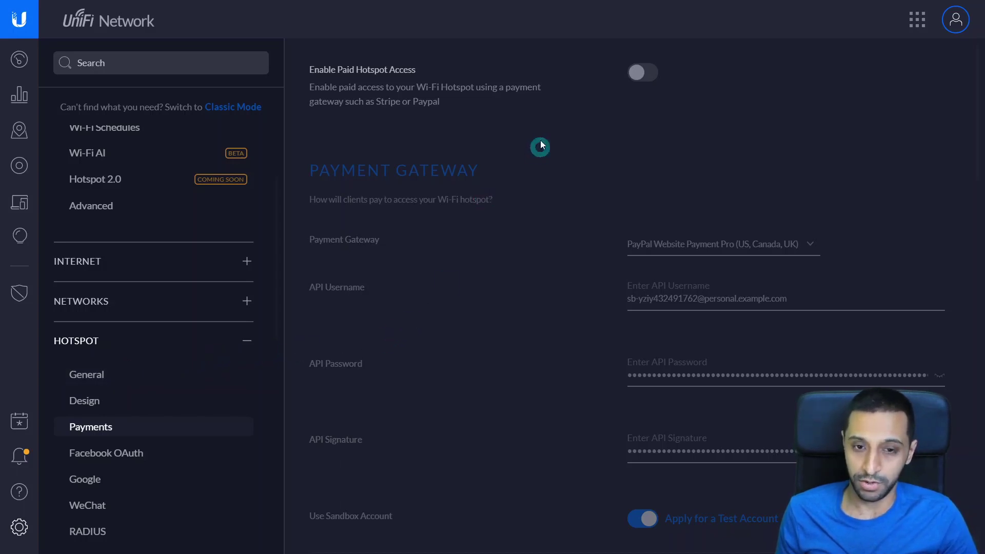
- Turn on Paid Hotspot Access, review packages, free trial and data collection, then view Facebook OAuth
{"action": "left_click", "coordinate": [640, 77]}
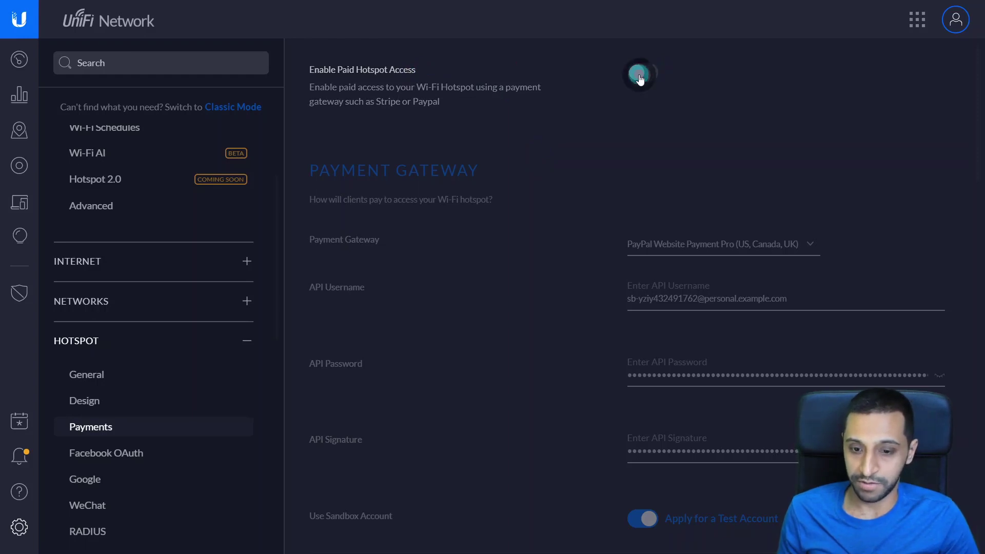
{"action": "scroll", "coordinate": [599, 154], "scroll_direction": "down", "scroll_amount": 3}
{"action": "scroll", "coordinate": [598, 171], "scroll_direction": "down", "scroll_amount": 6}
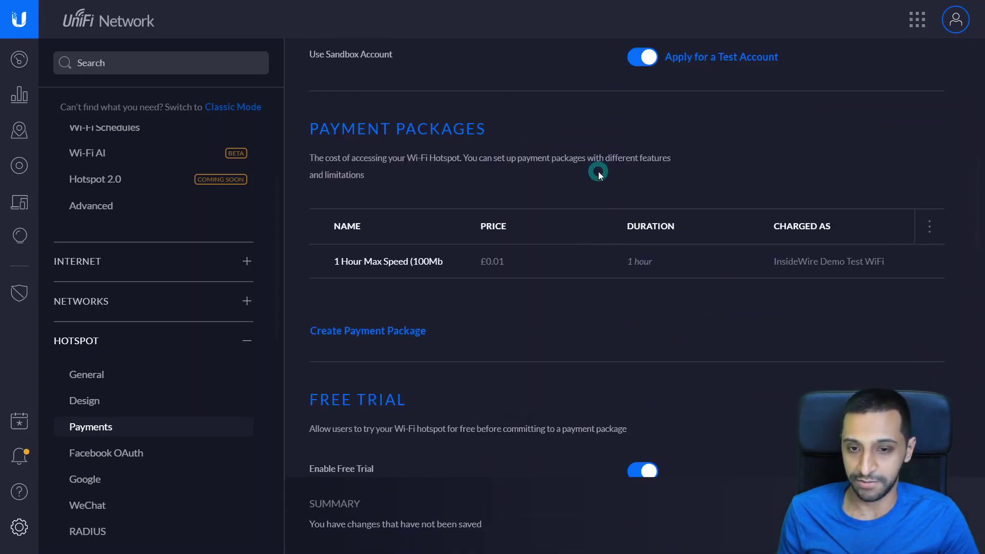
{"action": "scroll", "coordinate": [469, 202], "scroll_direction": "down", "scroll_amount": 1}
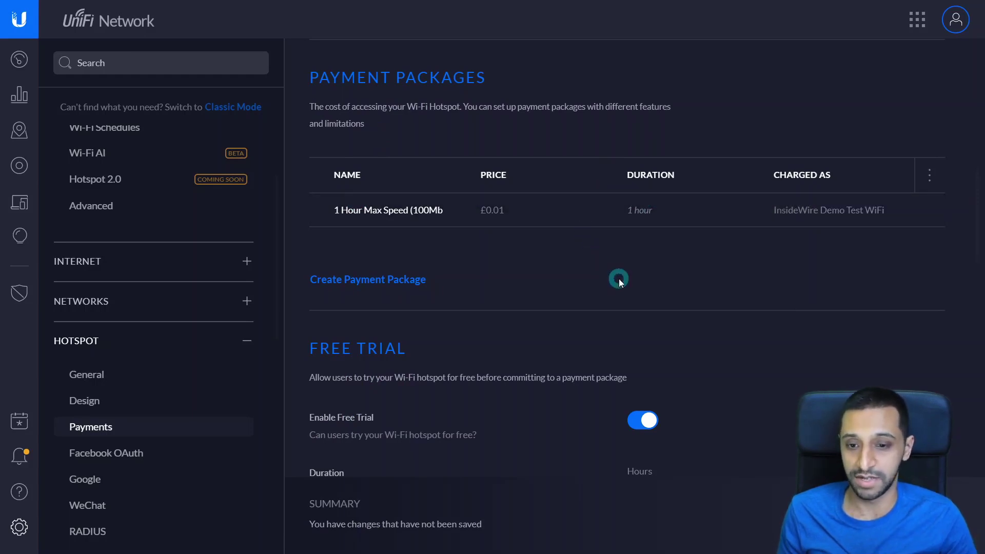
{"action": "scroll", "coordinate": [619, 278], "scroll_direction": "down", "scroll_amount": 7}
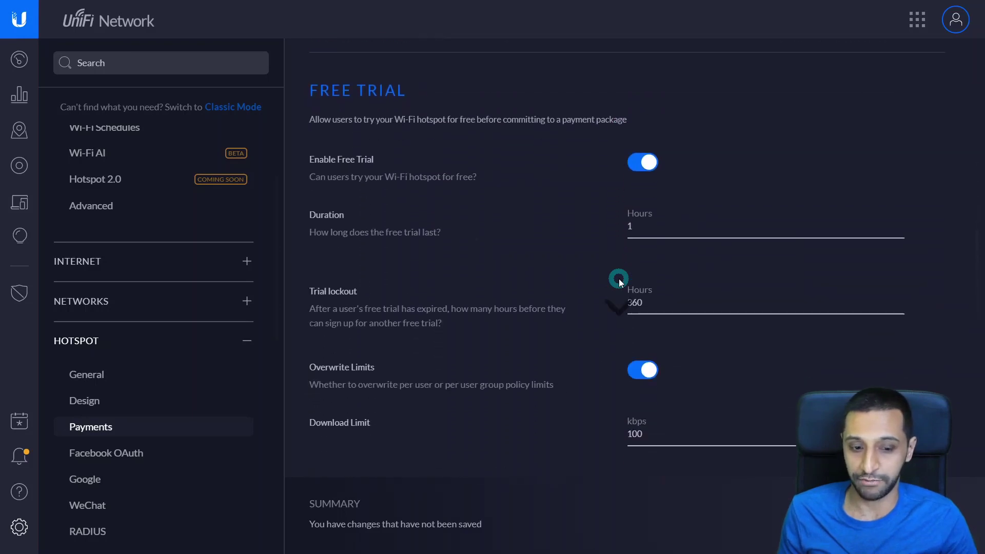
{"action": "scroll", "coordinate": [619, 279], "scroll_direction": "down", "scroll_amount": 8}
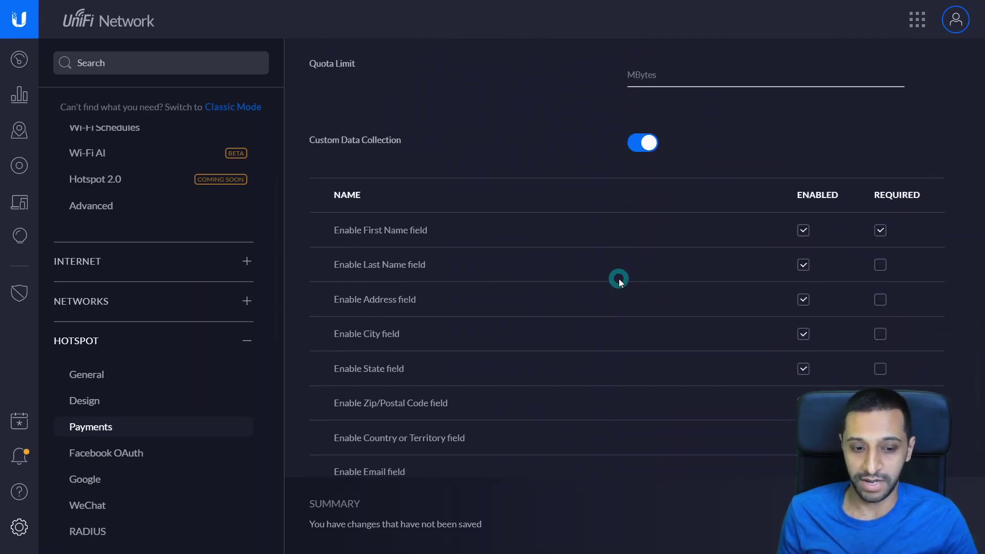
{"action": "scroll", "coordinate": [619, 279], "scroll_direction": "down", "scroll_amount": 1}
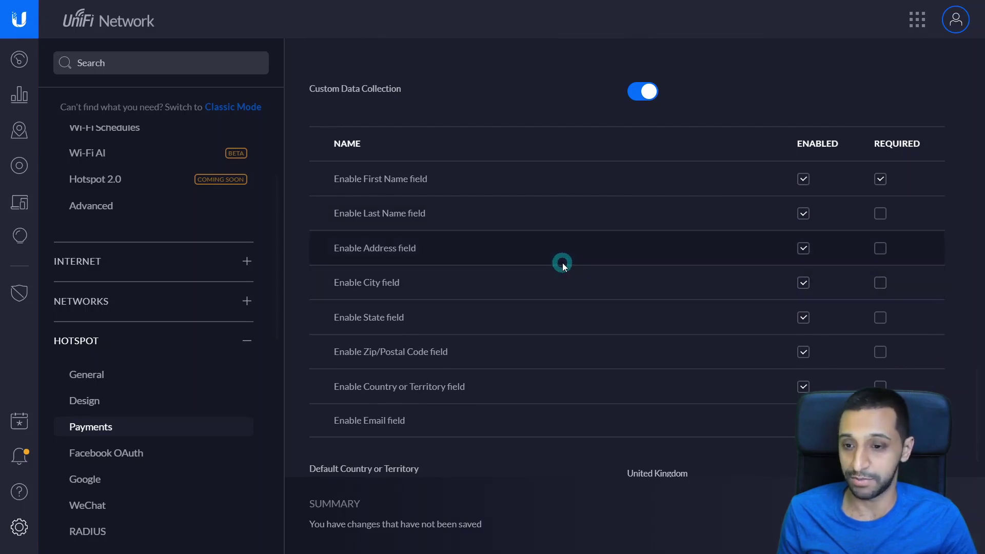
{"action": "scroll", "coordinate": [563, 265], "scroll_direction": "down", "scroll_amount": 1}
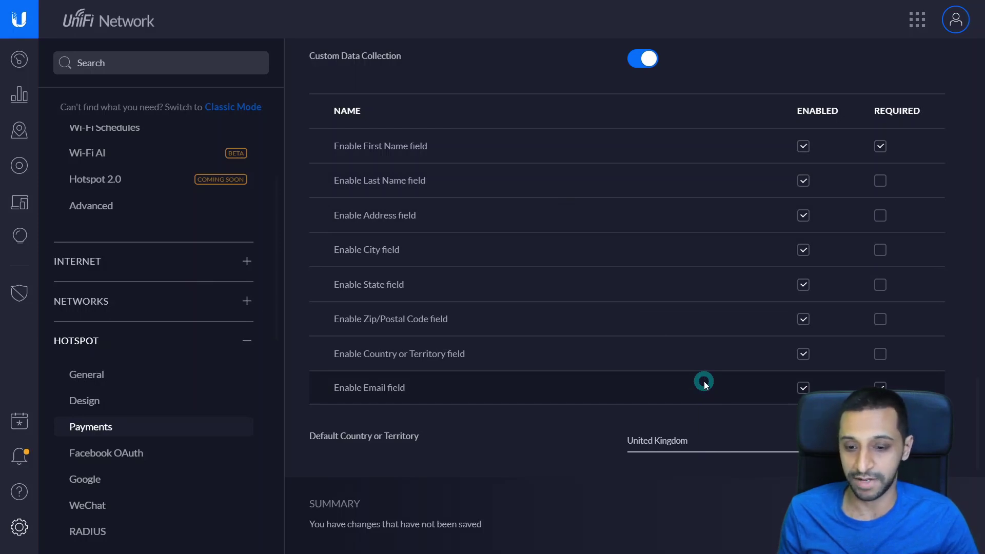
{"action": "left_click", "coordinate": [145, 453]}
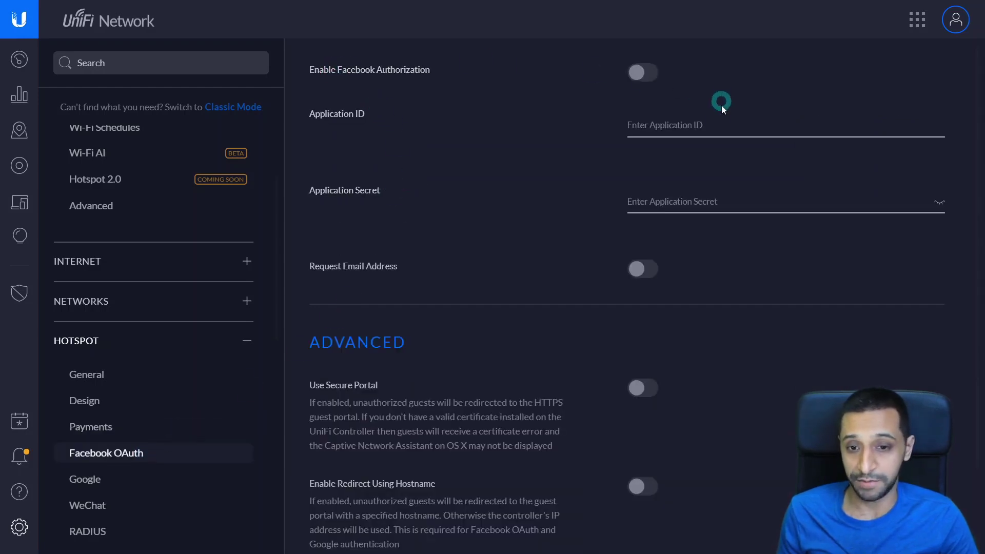
- Look through the Google, WeChat and RADIUS authorization settings
{"action": "left_click", "coordinate": [105, 487]}
{"action": "left_click", "coordinate": [109, 502]}
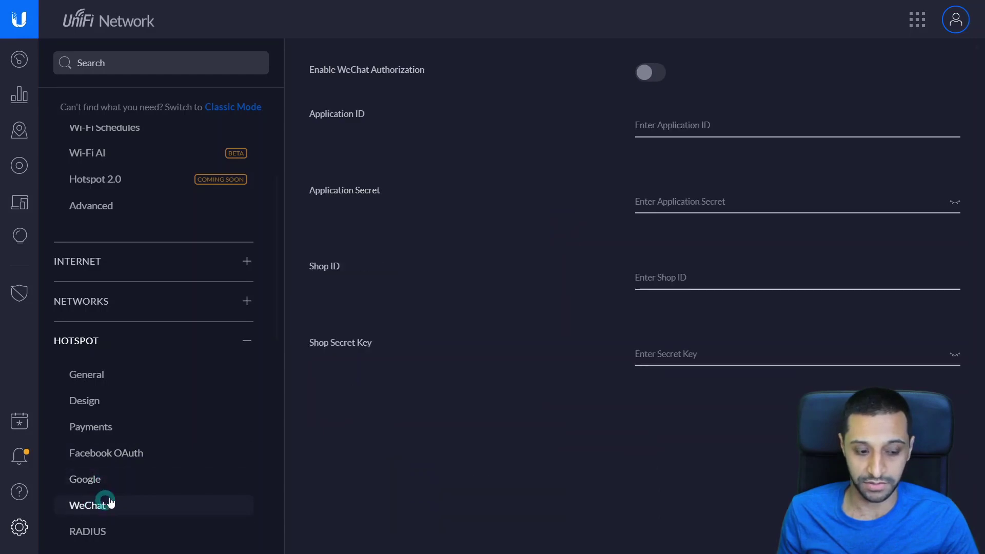
{"action": "scroll", "coordinate": [145, 473], "scroll_direction": "down", "scroll_amount": 2}
{"action": "left_click", "coordinate": [108, 437]}
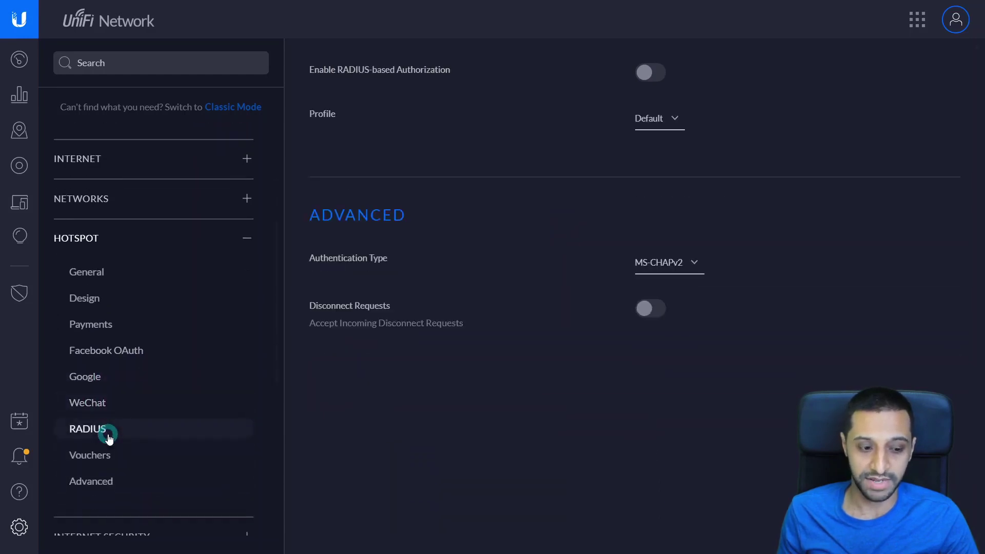
- Enable voucher-based authorization in the Vouchers settings and apply the changes
{"action": "left_click", "coordinate": [105, 452]}
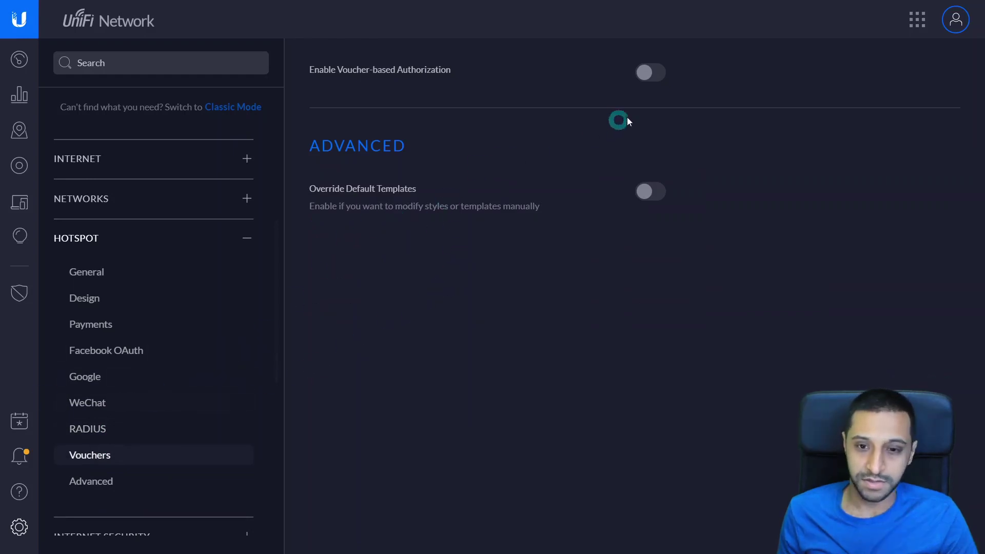
{"action": "left_click", "coordinate": [657, 76]}
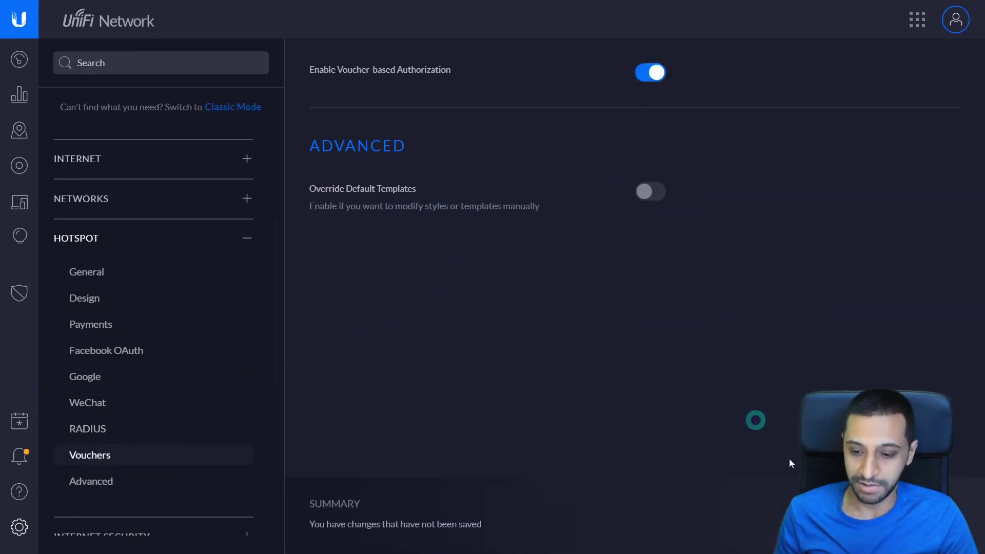
{"action": "left_click", "coordinate": [919, 523]}
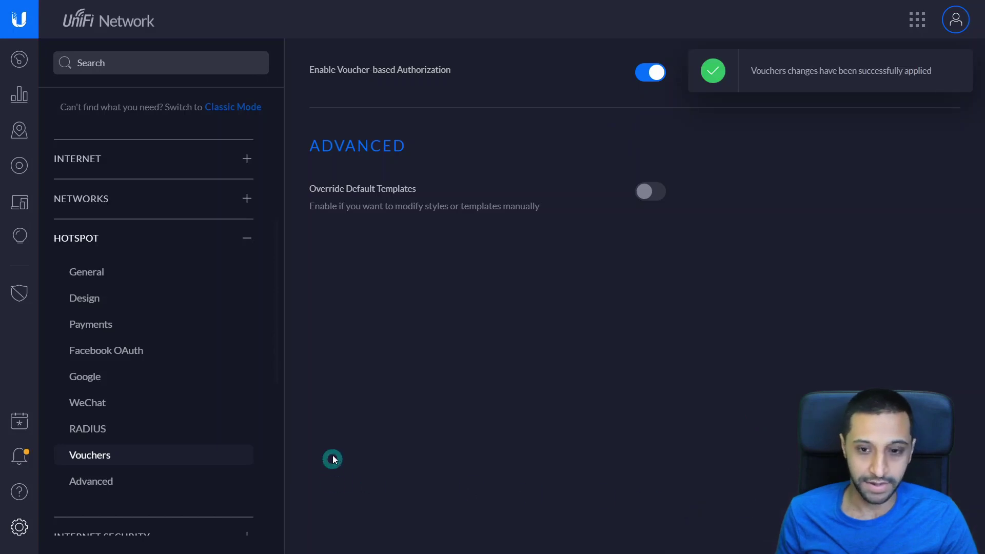
- Keep guest sessions expiring after 24 hours and redirect guests to their original URL, not the promotional URL
{"action": "left_click", "coordinate": [112, 484]}
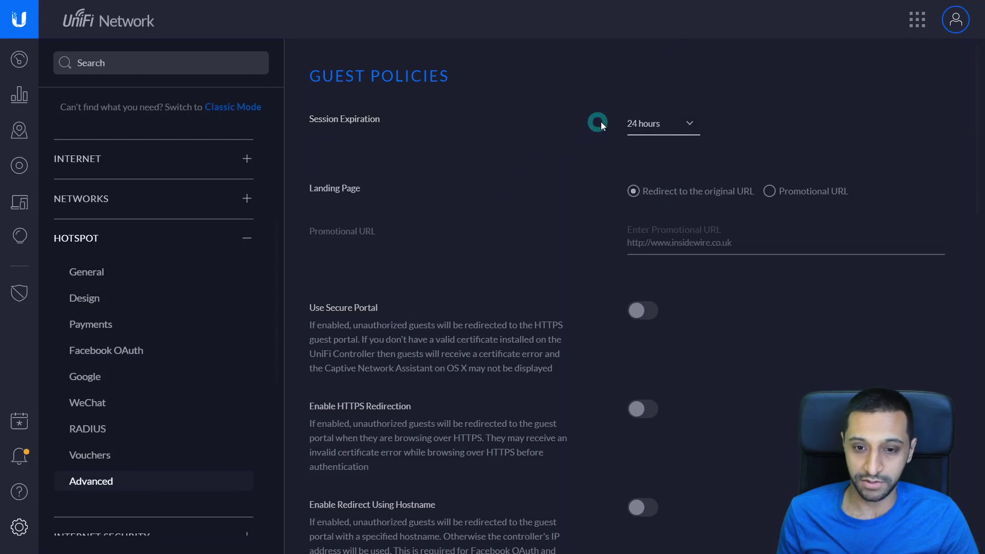
{"action": "left_click", "coordinate": [667, 125]}
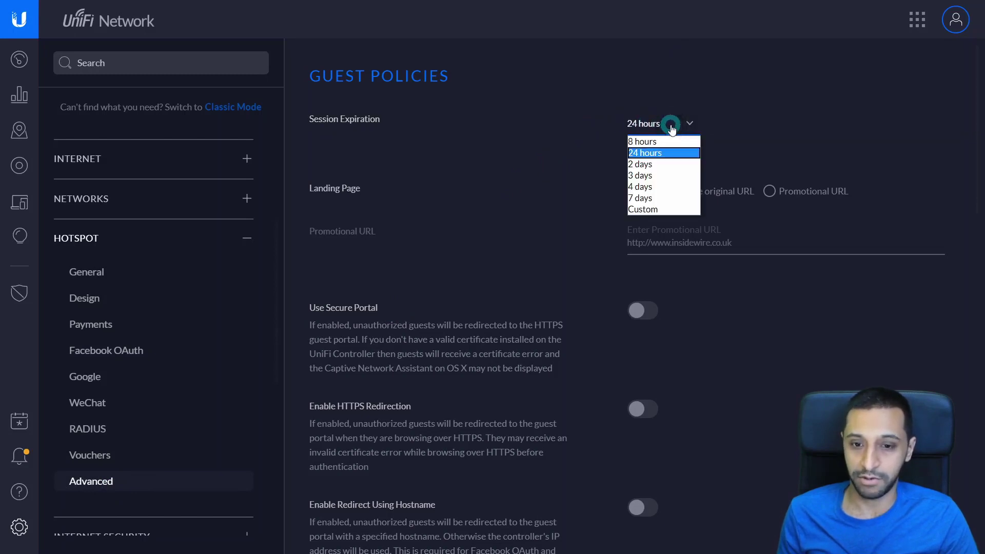
{"action": "left_click", "coordinate": [548, 154]}
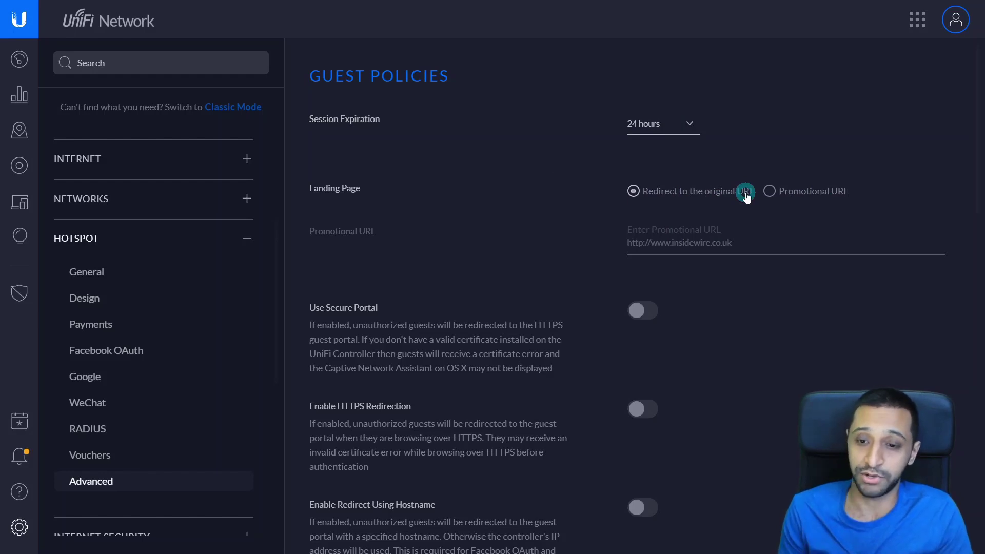
{"action": "left_click", "coordinate": [771, 193]}
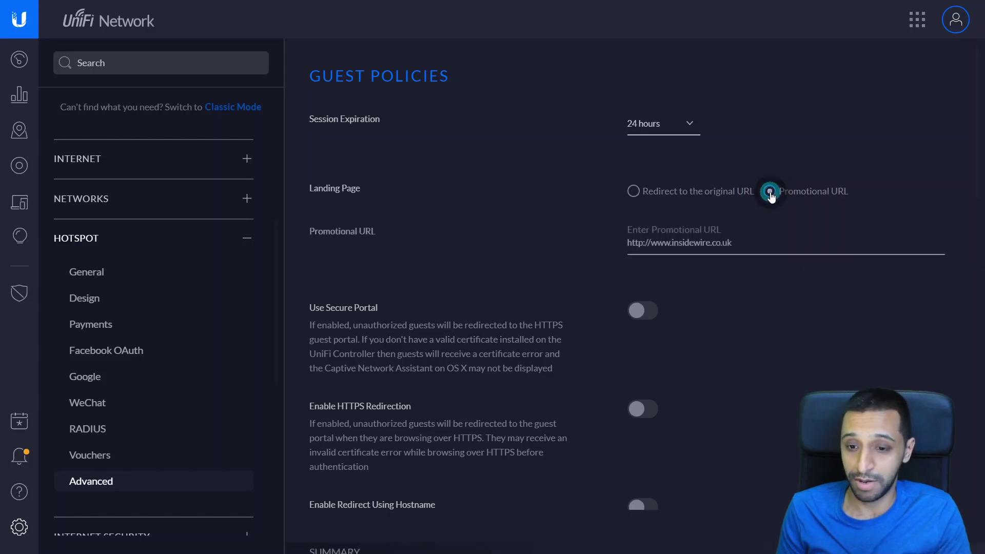
{"action": "left_click", "coordinate": [647, 254]}
{"action": "left_click_drag", "start_coordinate": [646, 254], "coordinate": [767, 246]}
{"action": "left_click", "coordinate": [624, 191]}
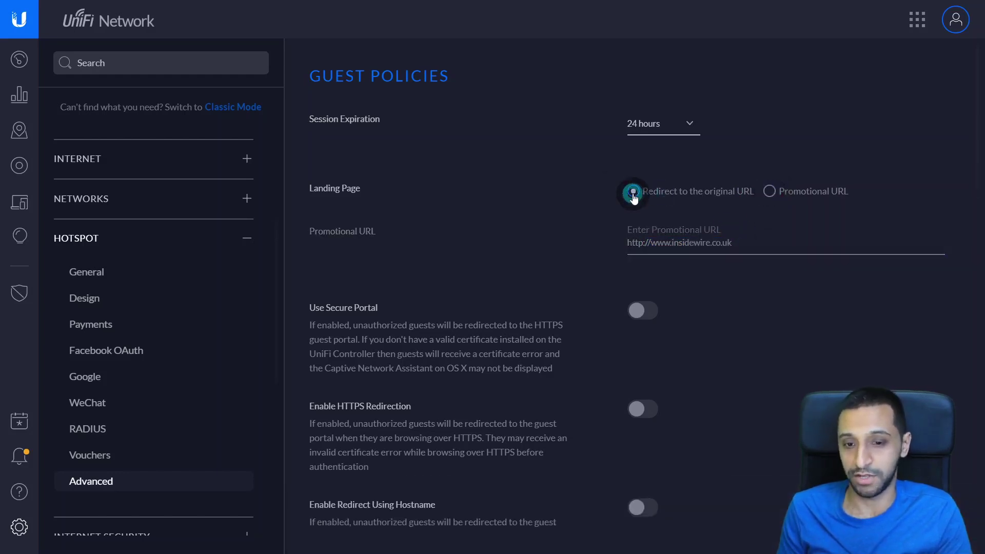
{"action": "scroll", "coordinate": [634, 197], "scroll_direction": "down", "scroll_amount": 3}
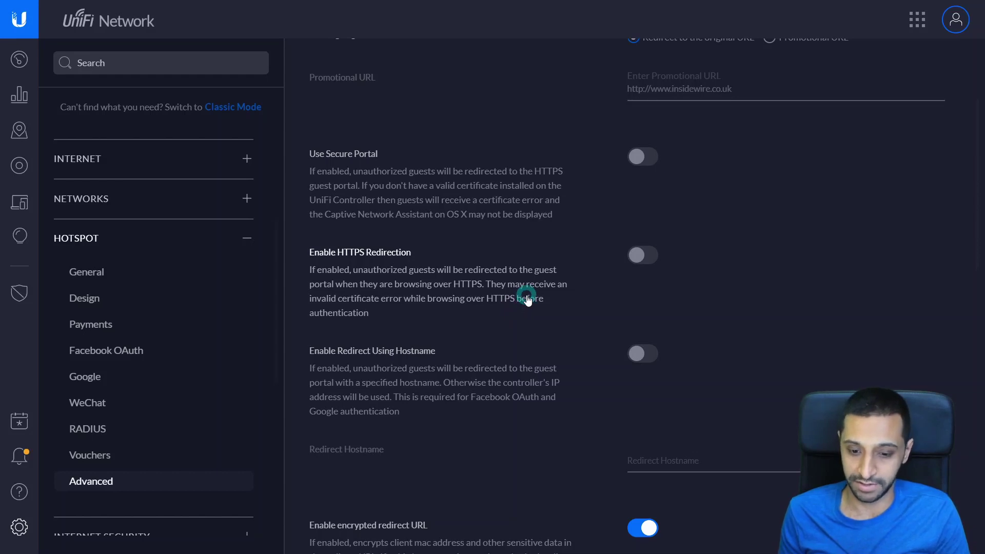
{"action": "scroll", "coordinate": [533, 288], "scroll_direction": "down", "scroll_amount": 5}
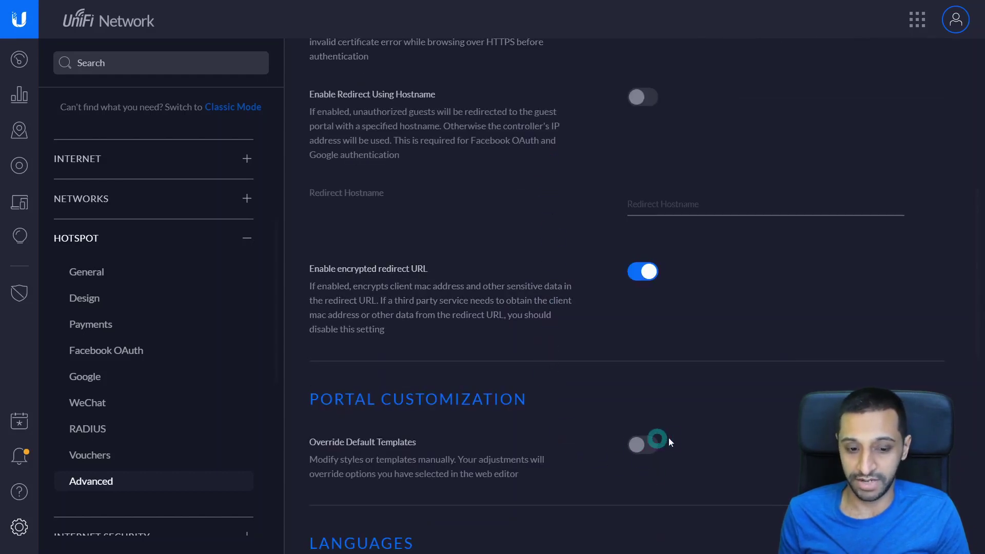
{"action": "scroll", "coordinate": [598, 387], "scroll_direction": "down", "scroll_amount": 5}
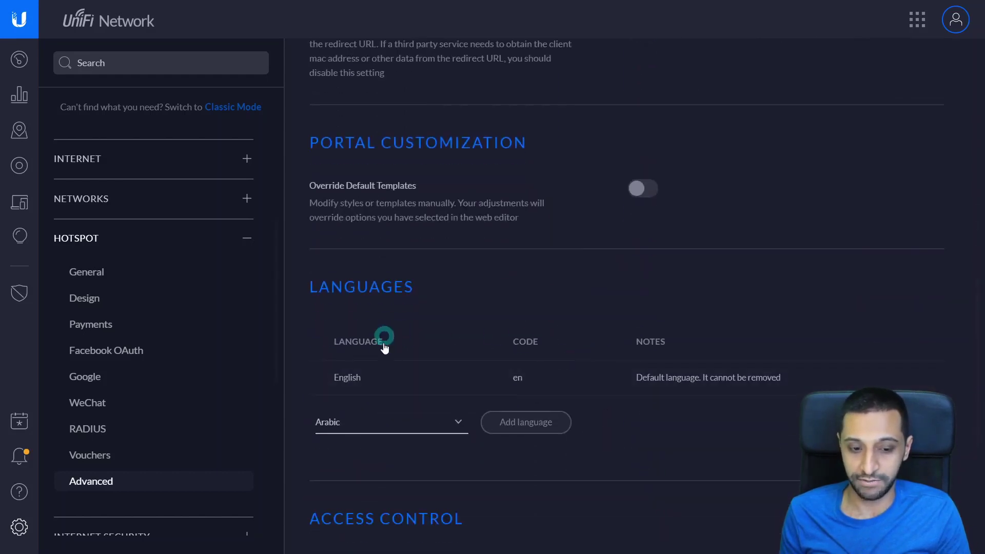
{"action": "scroll", "coordinate": [385, 348], "scroll_direction": "down", "scroll_amount": 2}
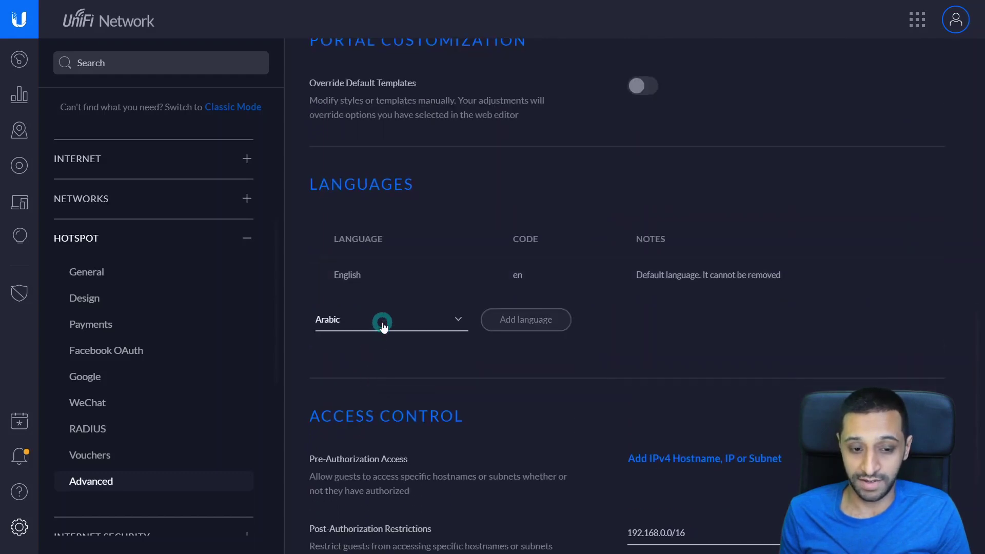
{"action": "left_click", "coordinate": [384, 326]}
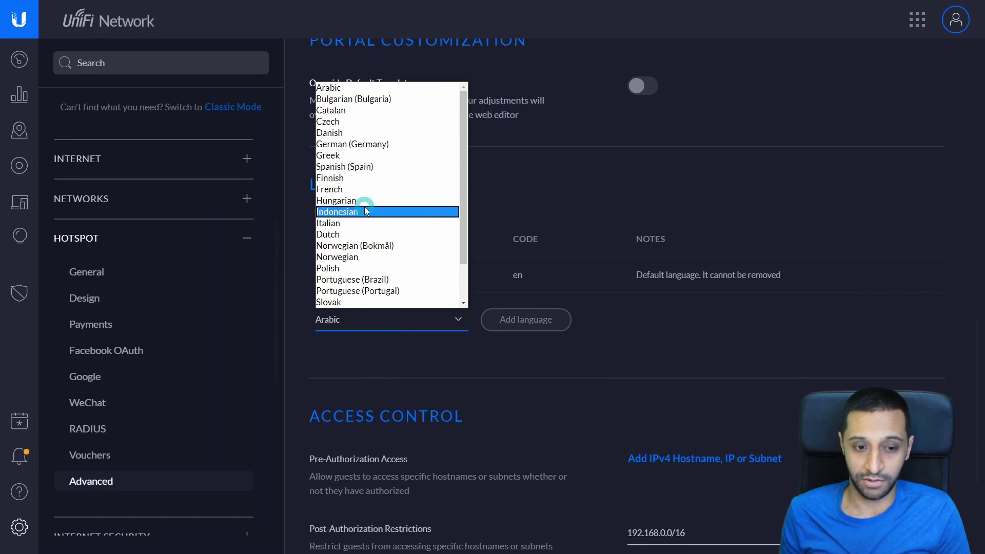
{"action": "scroll", "coordinate": [365, 221], "scroll_direction": "down", "scroll_amount": 2}
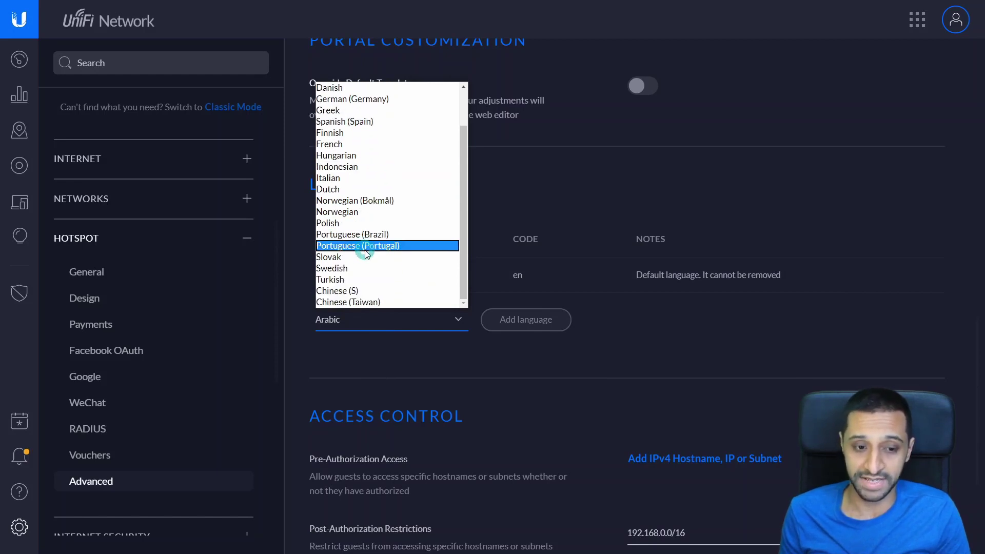
{"action": "left_click", "coordinate": [639, 329]}
{"action": "scroll", "coordinate": [657, 335], "scroll_direction": "down", "scroll_amount": 3}
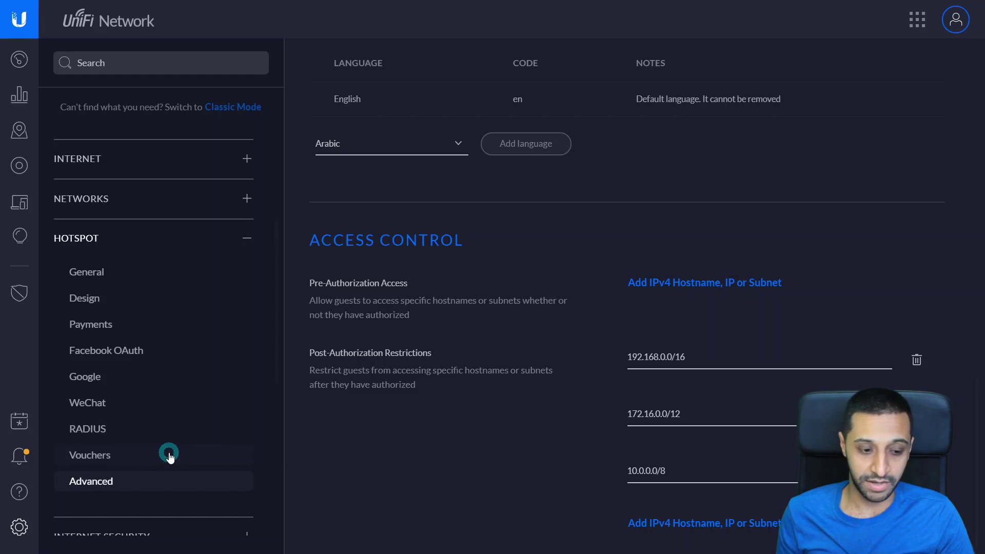
- Go from Vouchers to Classic Mode Guest Control, then open Hotspot Manager from its Hotspot section
{"action": "left_click", "coordinate": [170, 456]}
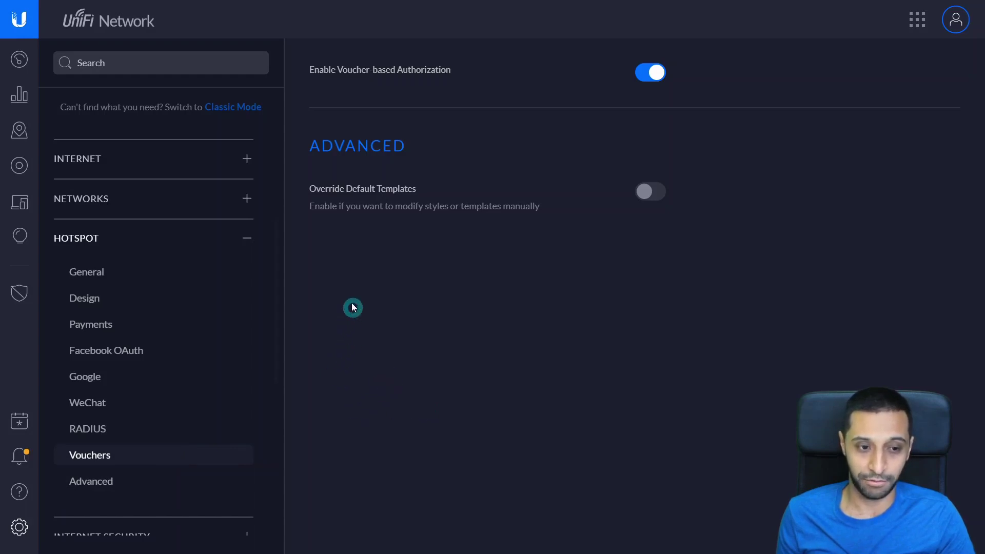
{"action": "left_click", "coordinate": [242, 110]}
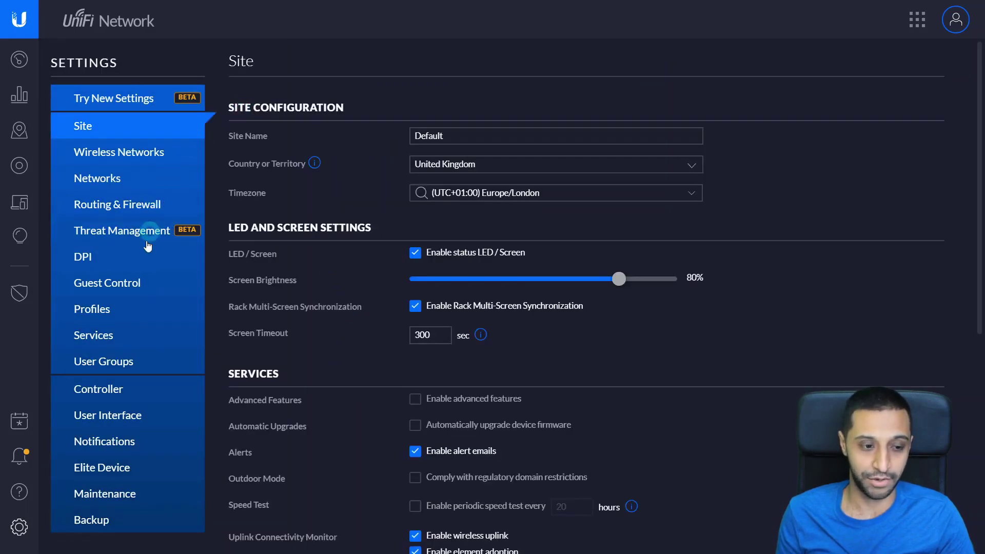
{"action": "left_click", "coordinate": [129, 289]}
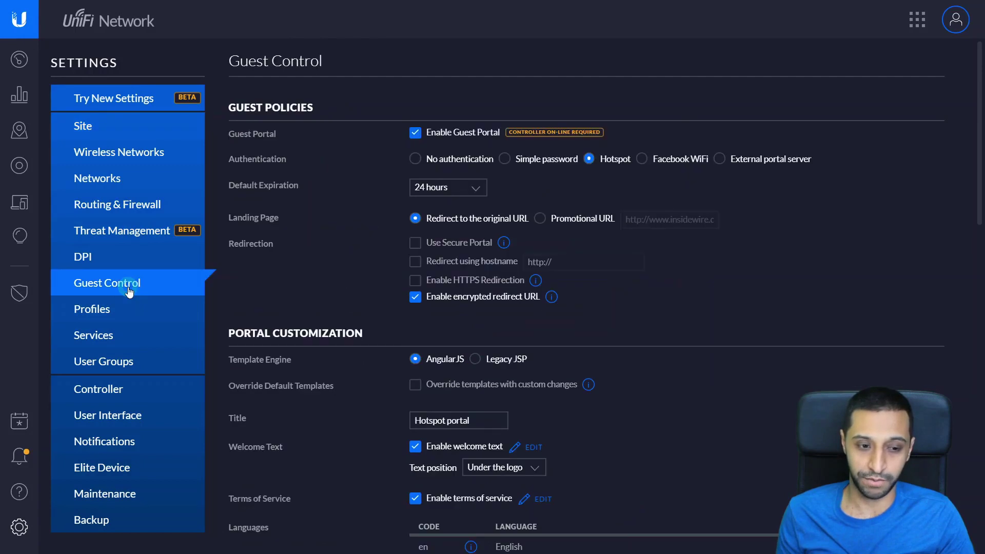
{"action": "scroll", "coordinate": [587, 306], "scroll_direction": "down", "scroll_amount": 3}
{"action": "scroll", "coordinate": [587, 306], "scroll_direction": "down", "scroll_amount": 9}
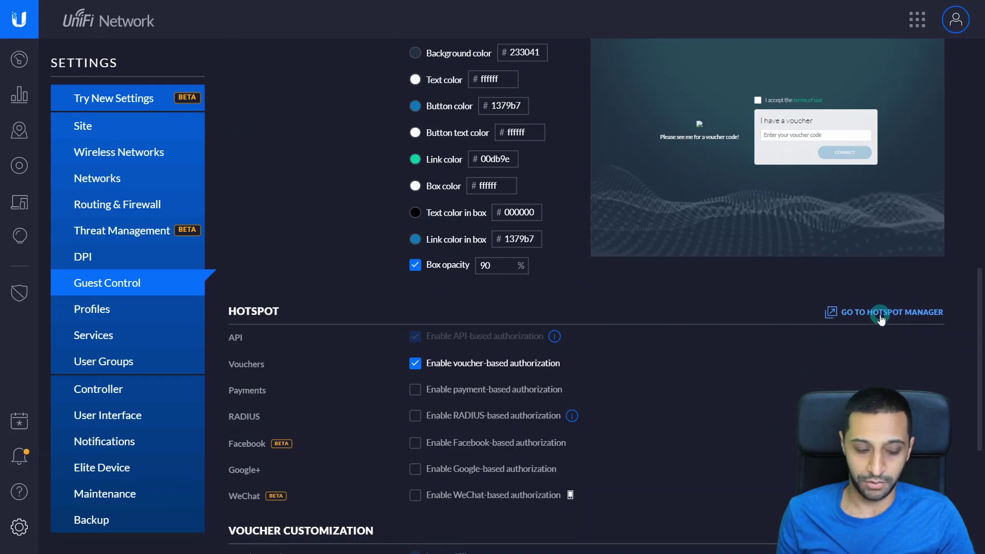
{"action": "left_click", "coordinate": [879, 313]}
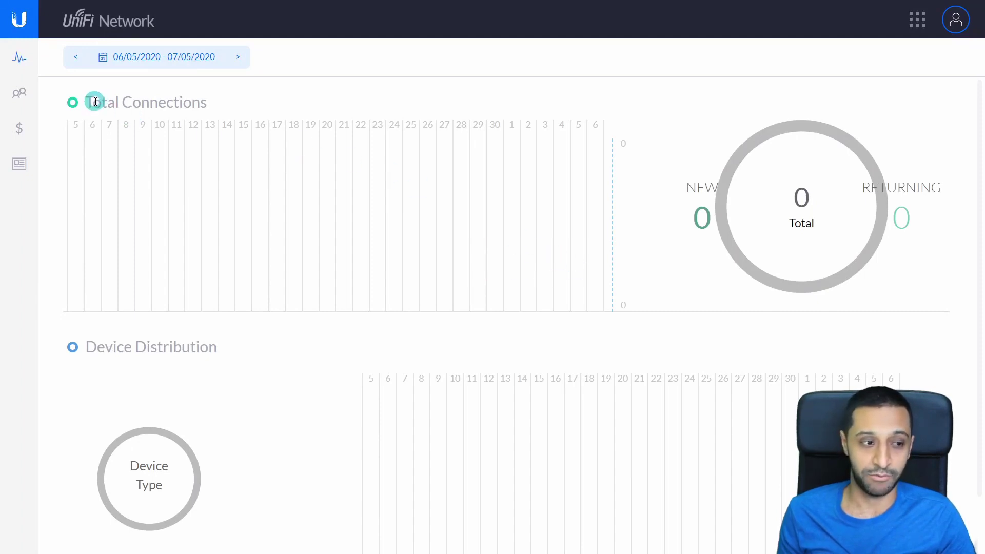
- Review the dashboard's Total Connections heading and new-connection count
{"action": "left_click_drag", "start_coordinate": [92, 105], "coordinate": [196, 110]}
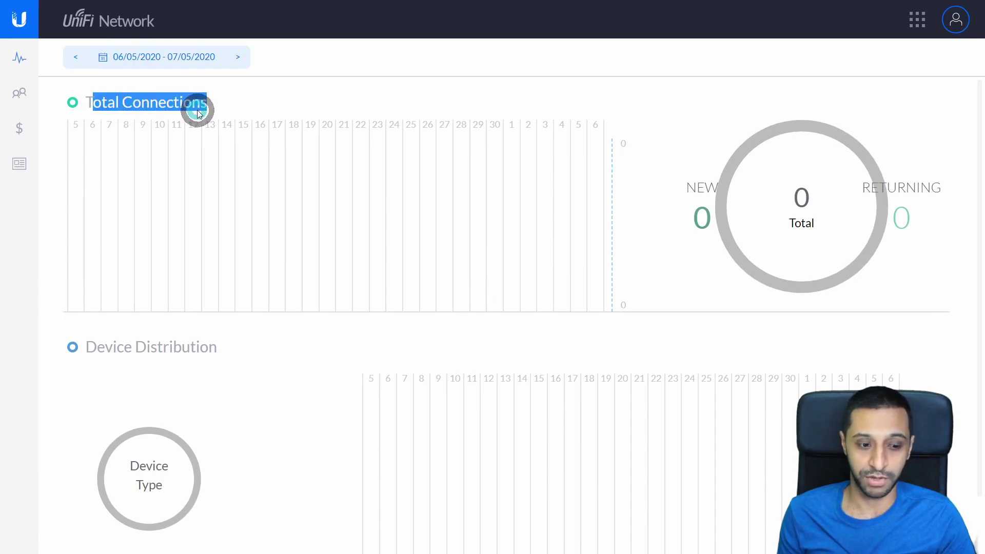
{"action": "double_click", "coordinate": [703, 219]}
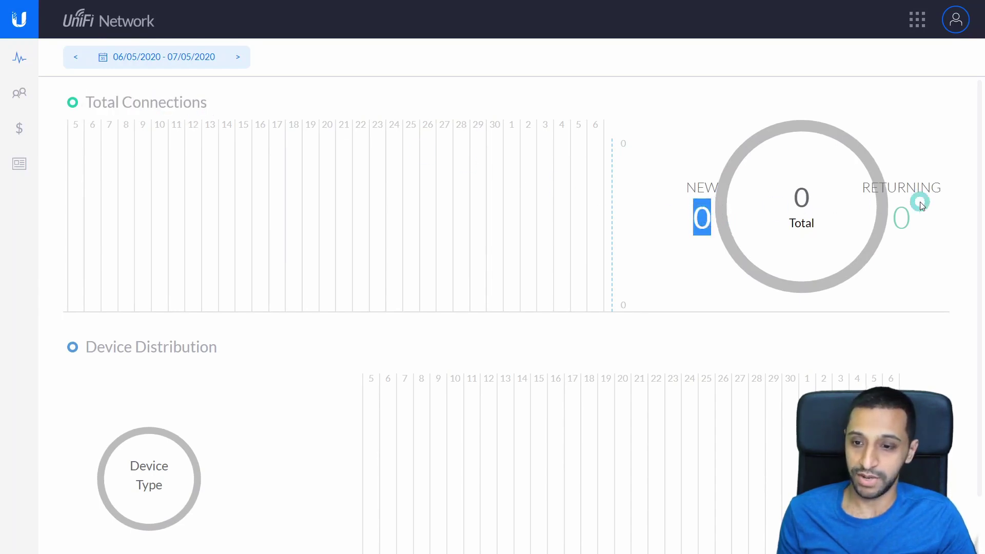
{"action": "scroll", "coordinate": [262, 359], "scroll_direction": "down", "scroll_amount": 1}
{"action": "scroll", "coordinate": [263, 356], "scroll_direction": "up", "scroll_amount": 1}
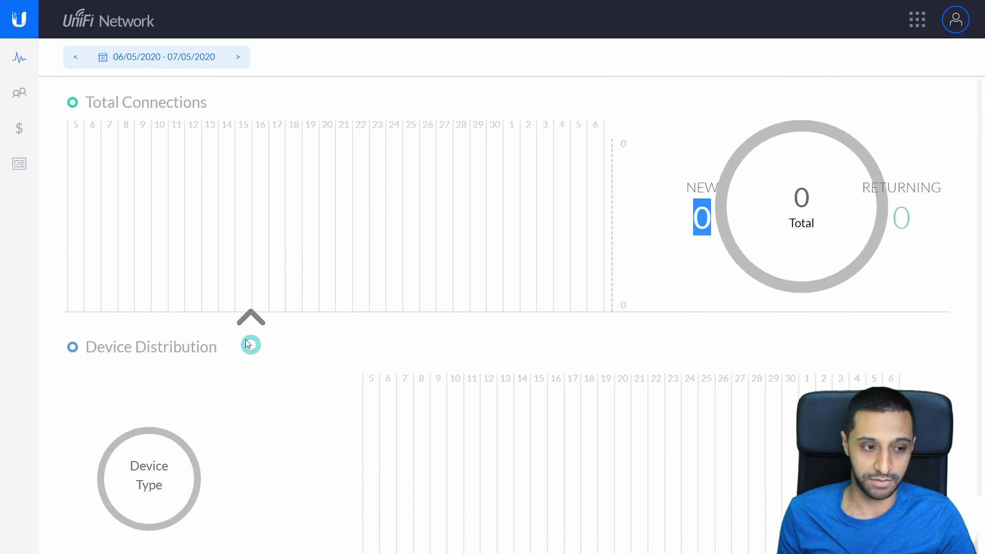
- Browse the Guests and Payments pages, trying the Social and All filters, then open Vouchers
{"action": "left_click", "coordinate": [19, 97]}
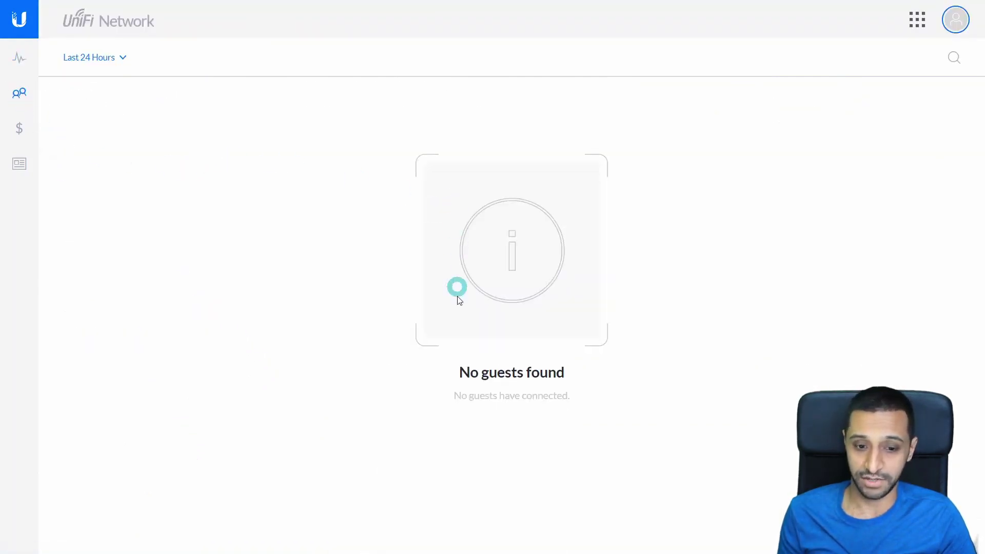
{"action": "left_click", "coordinate": [24, 128]}
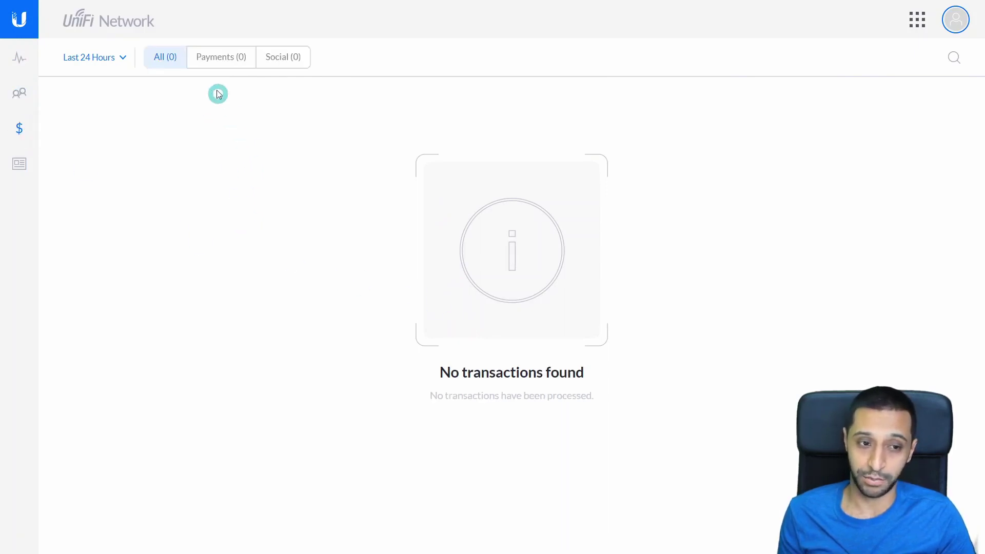
{"action": "left_click", "coordinate": [284, 63]}
{"action": "left_click", "coordinate": [163, 57]}
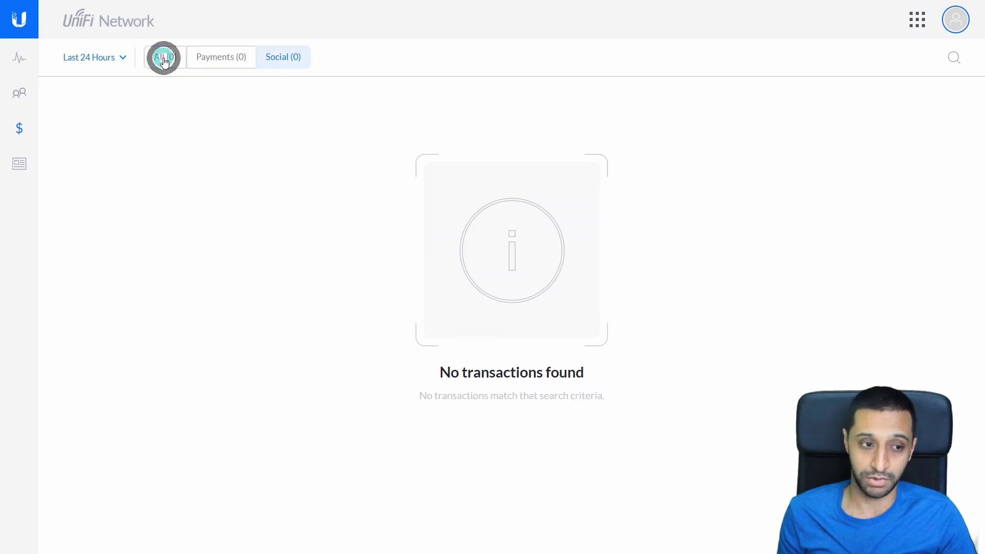
{"action": "left_click", "coordinate": [21, 164]}
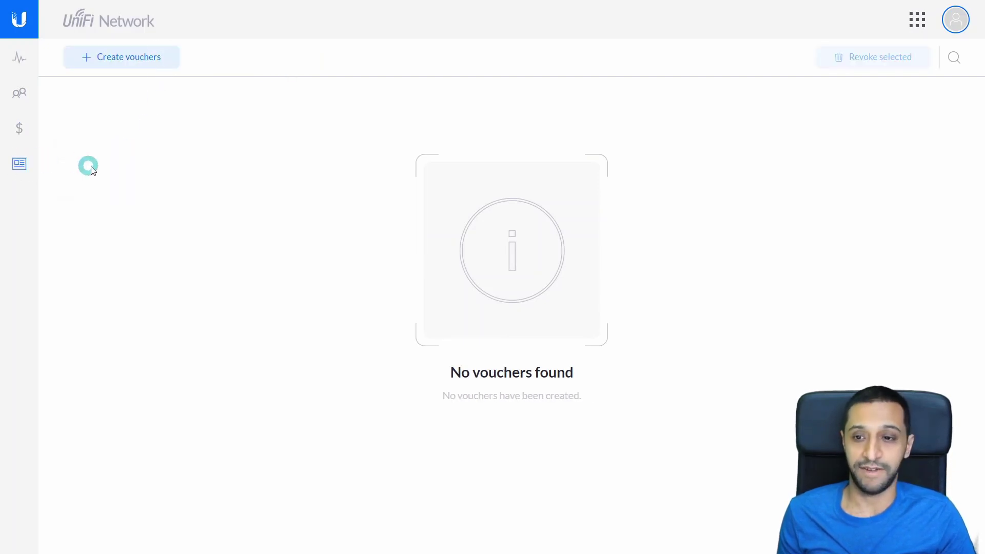
- Create 1 Multi use (unlimited) voucher with a 24-hour expiration and save it
{"action": "left_click", "coordinate": [95, 61]}
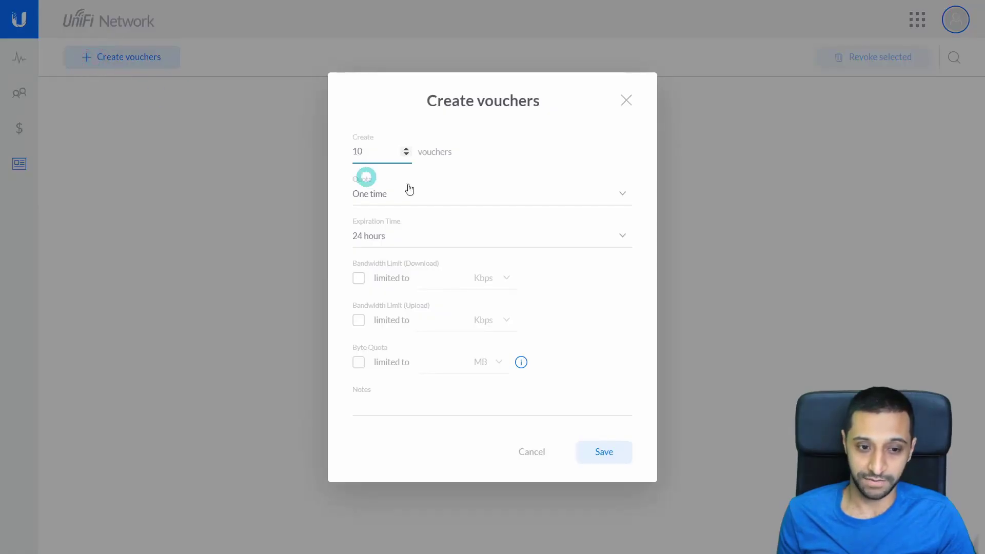
{"action": "left_click_drag", "start_coordinate": [382, 154], "coordinate": [329, 155]}
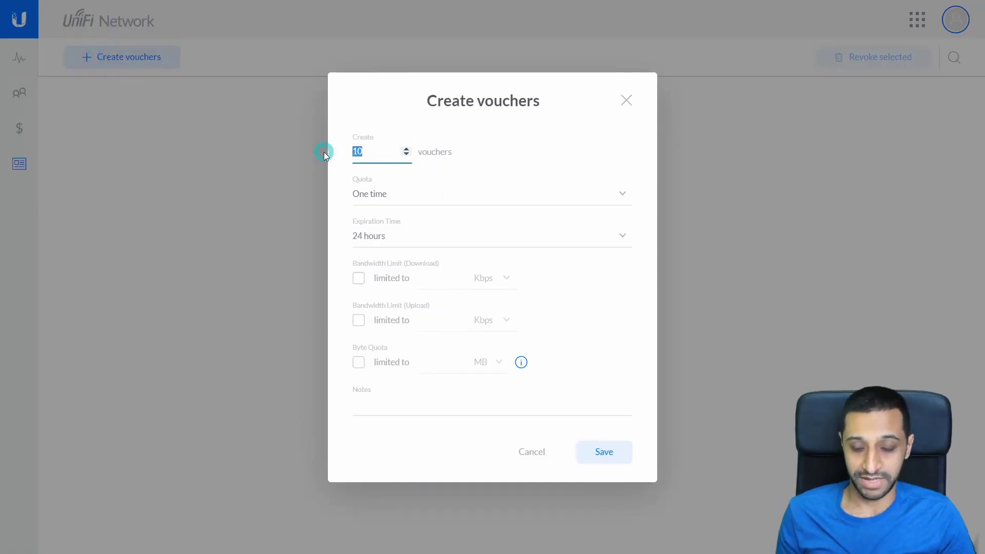
{"action": "type", "text": "100"}
{"action": "key", "text": "BackSpace"}
{"action": "key", "text": "BackSpace"}
{"action": "key", "text": "BackSpace"}
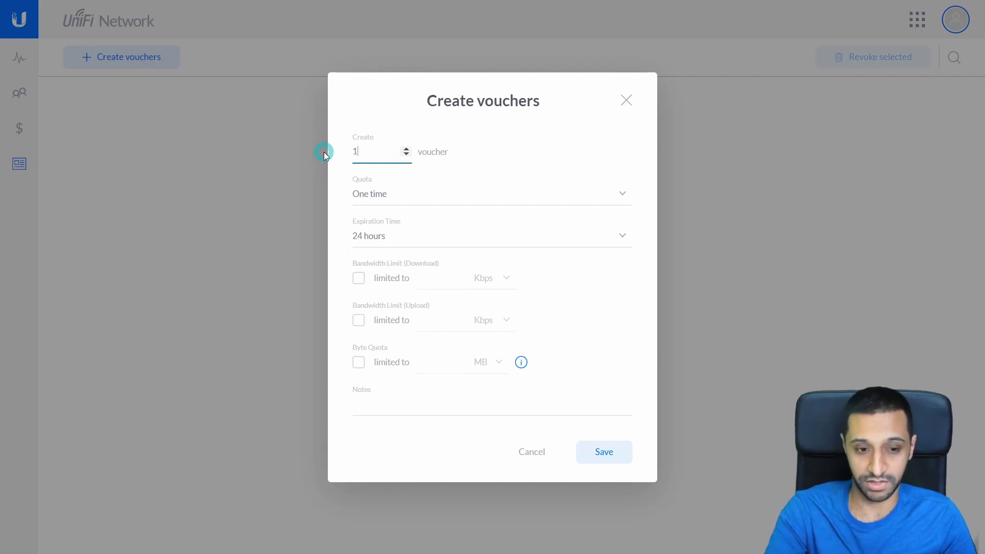
{"action": "type", "text": "10"}
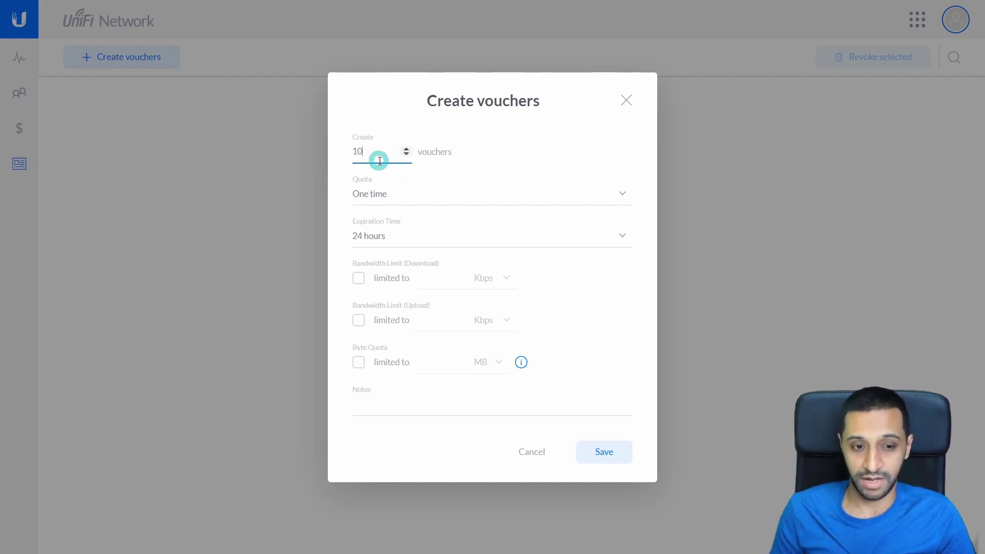
{"action": "key", "text": "BackSpace"}
{"action": "left_click", "coordinate": [395, 201]}
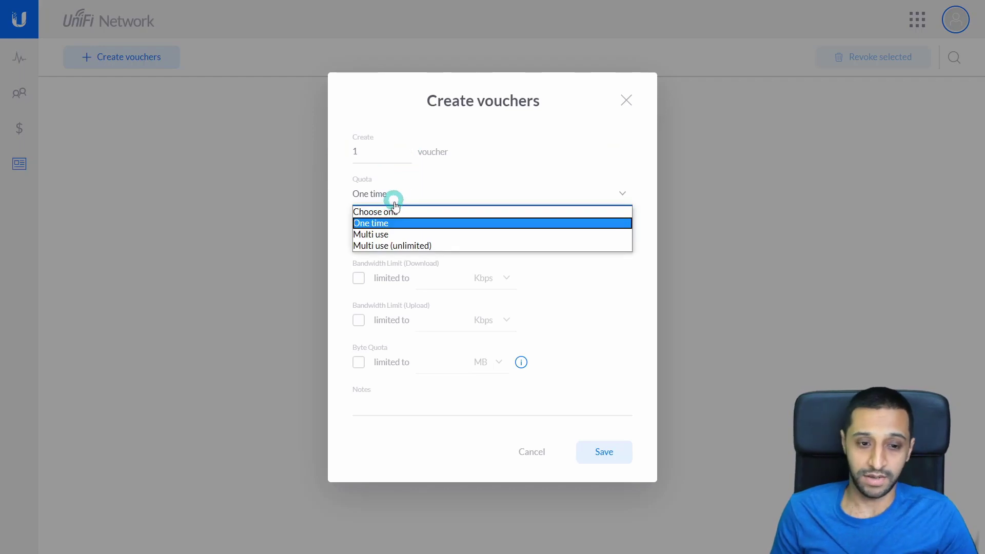
{"action": "left_click", "coordinate": [391, 247]}
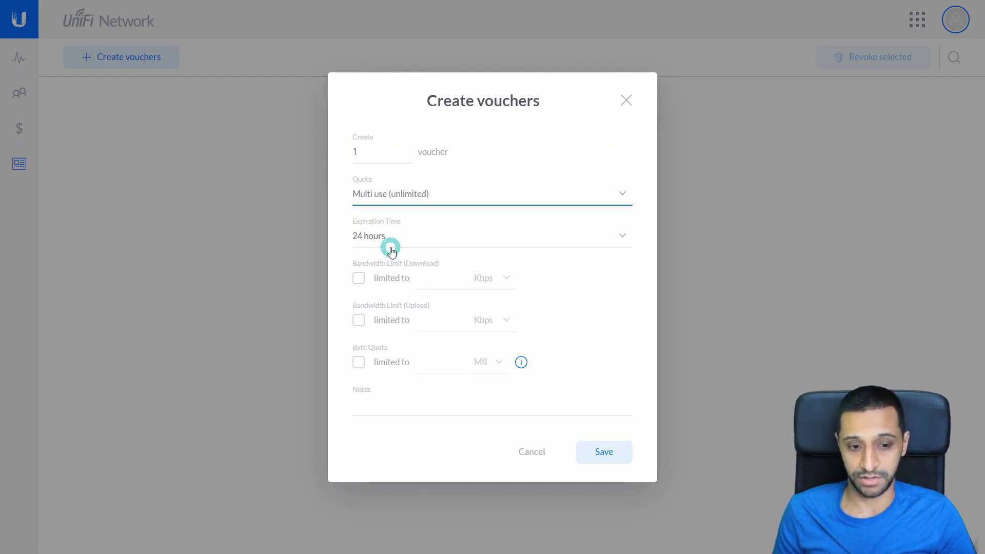
{"action": "left_click", "coordinate": [398, 238]}
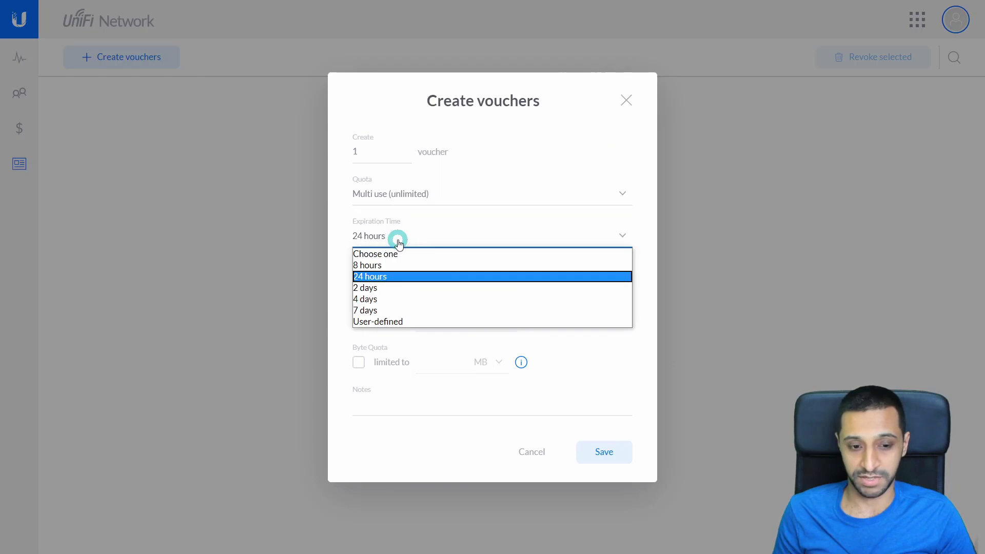
{"action": "left_click", "coordinate": [384, 276]}
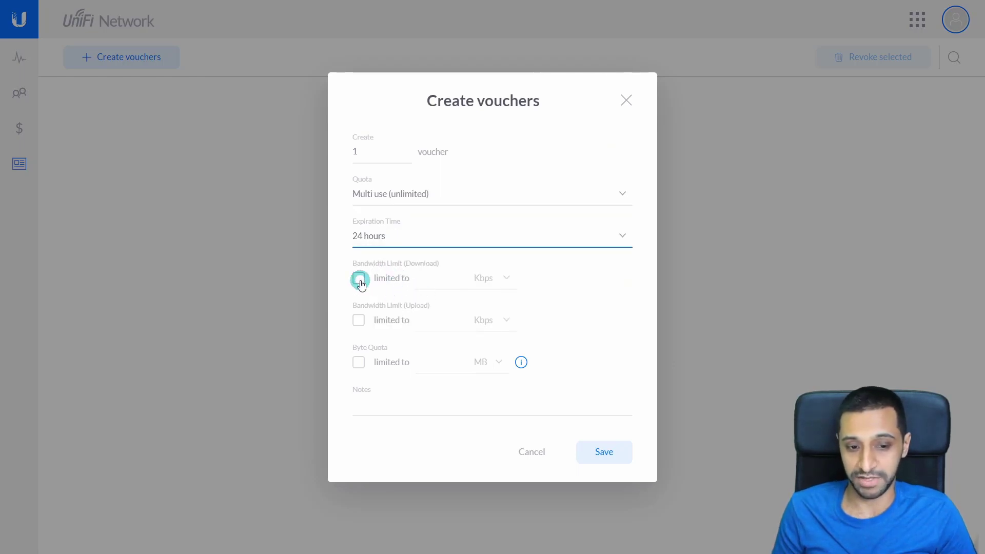
{"action": "left_click", "coordinate": [368, 411]}
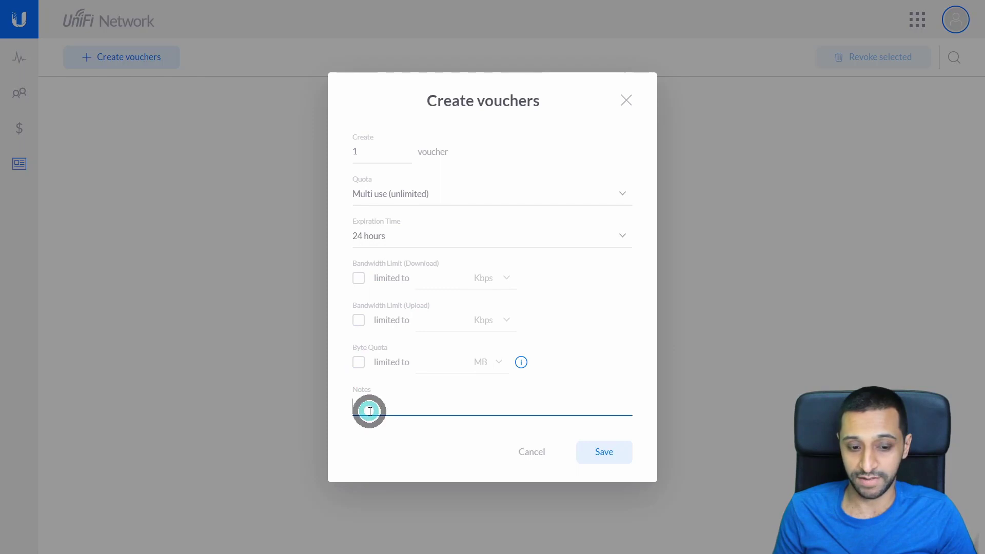
{"action": "left_click", "coordinate": [605, 451]}
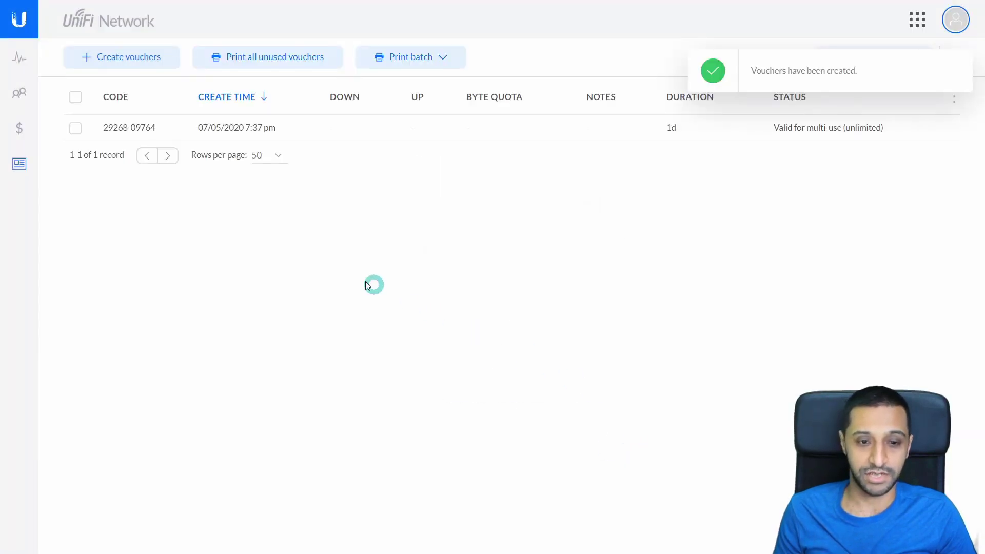
{"action": "mouse_move", "coordinate": [106, 127]}
{"action": "left_mouse_down"}
{"action": "mouse_move", "coordinate": [148, 127]}
{"action": "mouse_move", "coordinate": [101, 128]}
{"action": "left_mouse_up"}
{"action": "left_click", "coordinate": [101, 128]}
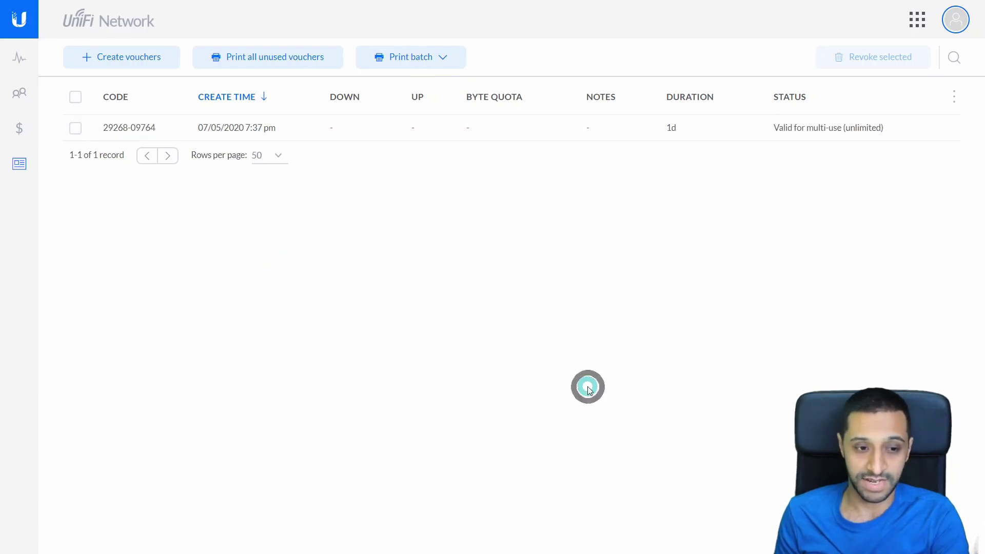
- Return to the guest control browser tab and switch to the new settings interface
{"action": "key", "text": "F11"}
{"action": "left_click", "coordinate": [218, 10]}
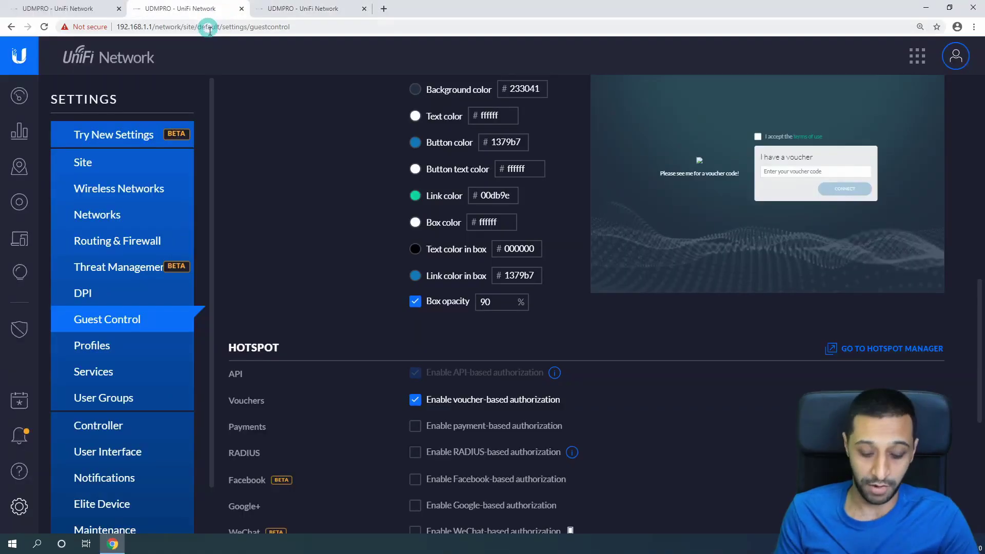
{"action": "key", "text": "F11"}
{"action": "left_click", "coordinate": [103, 98]}
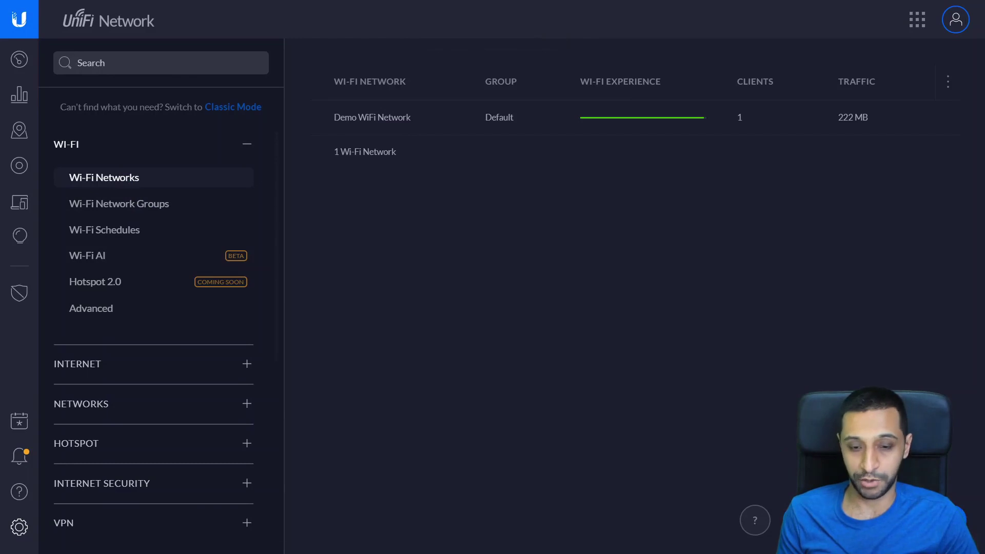
- Start an advanced Wi-Fi network named 'IW Demo Guest WiFi'
{"action": "left_click", "coordinate": [775, 488]}
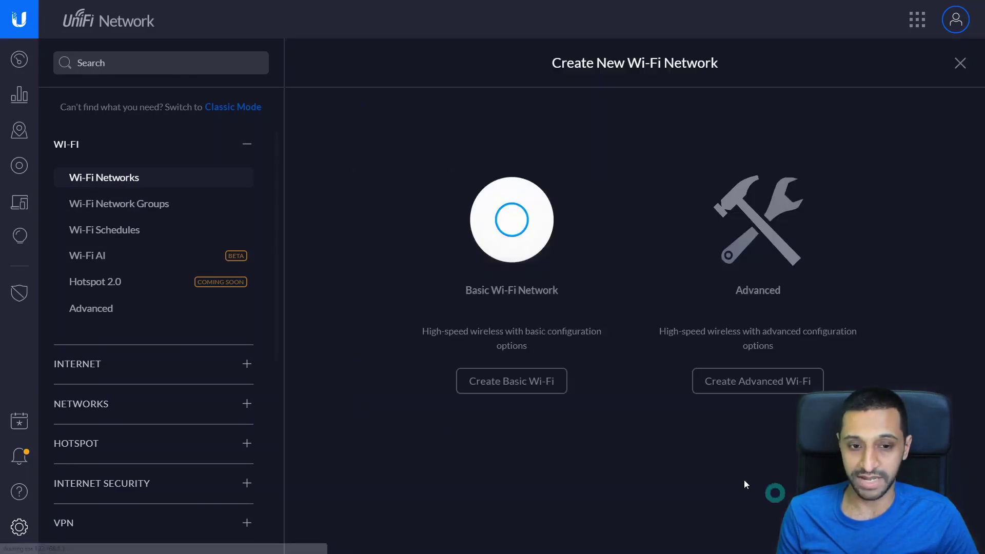
{"action": "left_click", "coordinate": [704, 291]}
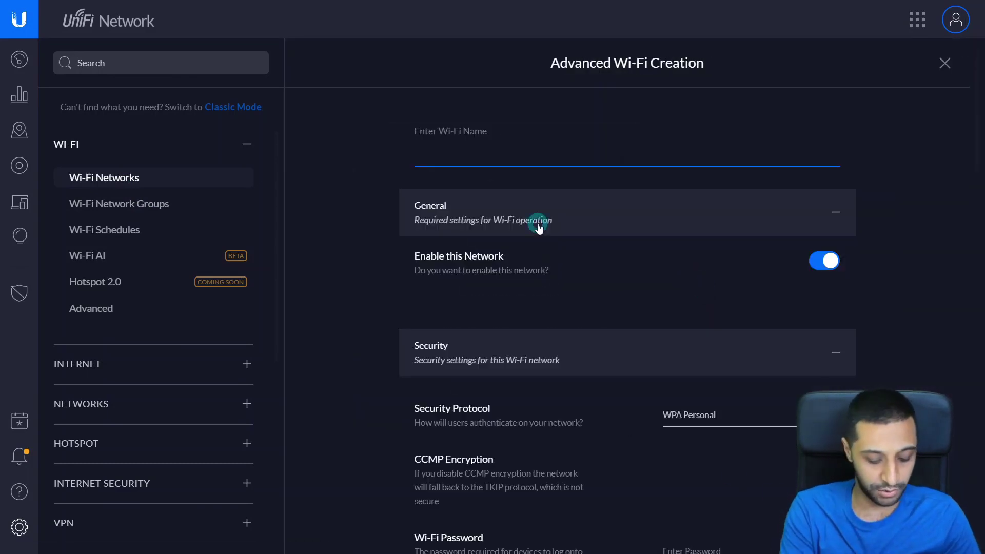
{"action": "type", "text": "IW Demo "}
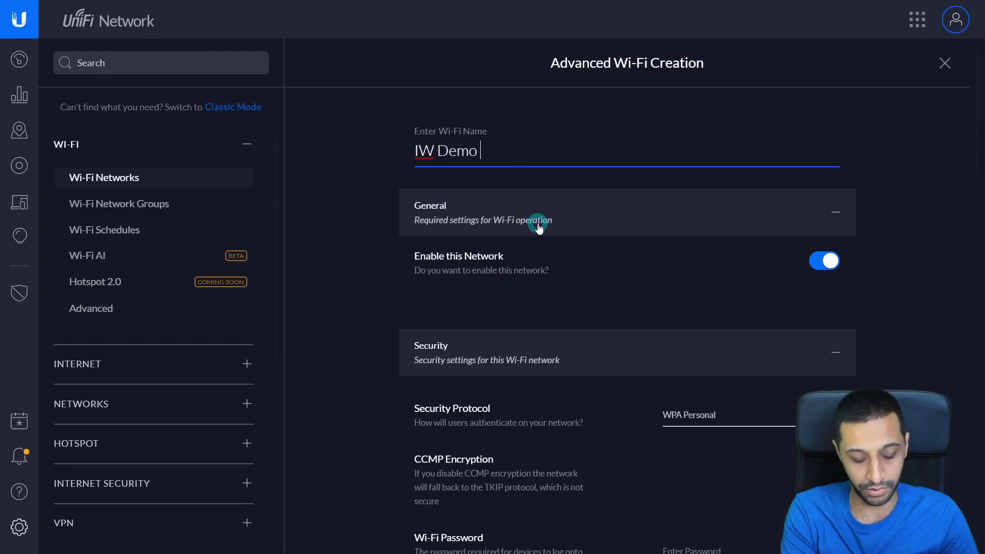
{"action": "type", "text": "Guest WiFi"}
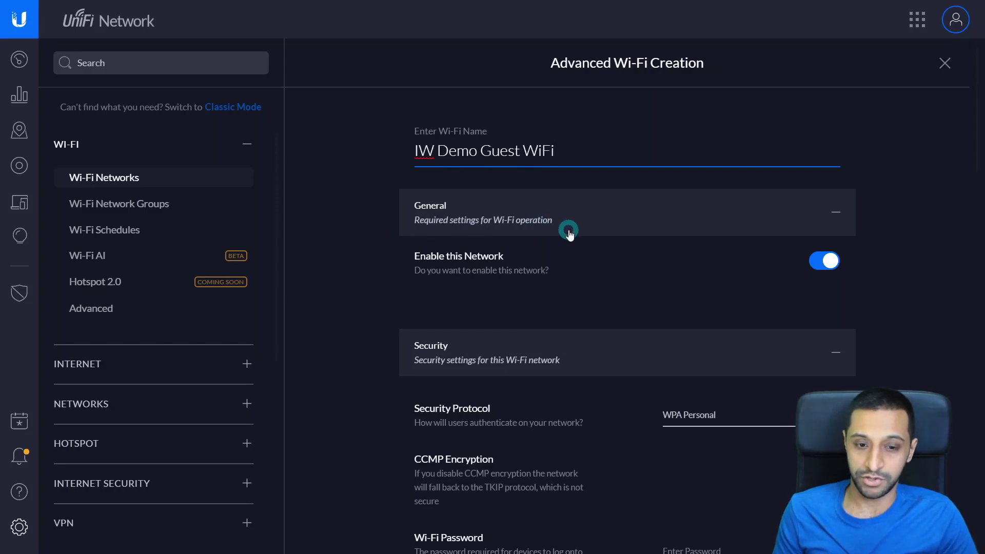
{"action": "scroll", "coordinate": [642, 287], "scroll_direction": "down", "scroll_amount": 3}
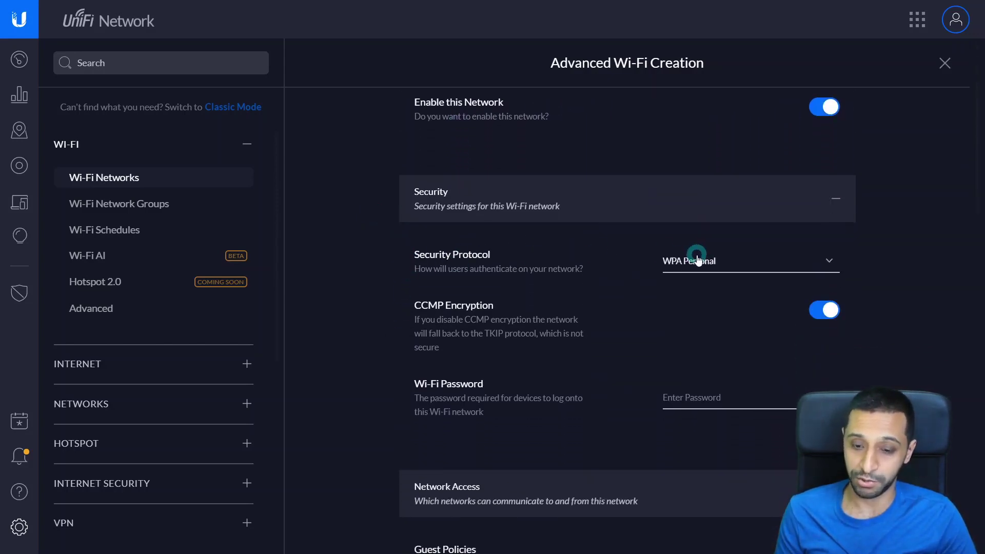
- Set the security protocol to Open and turn on Guest Policies
{"action": "left_click", "coordinate": [696, 262]}
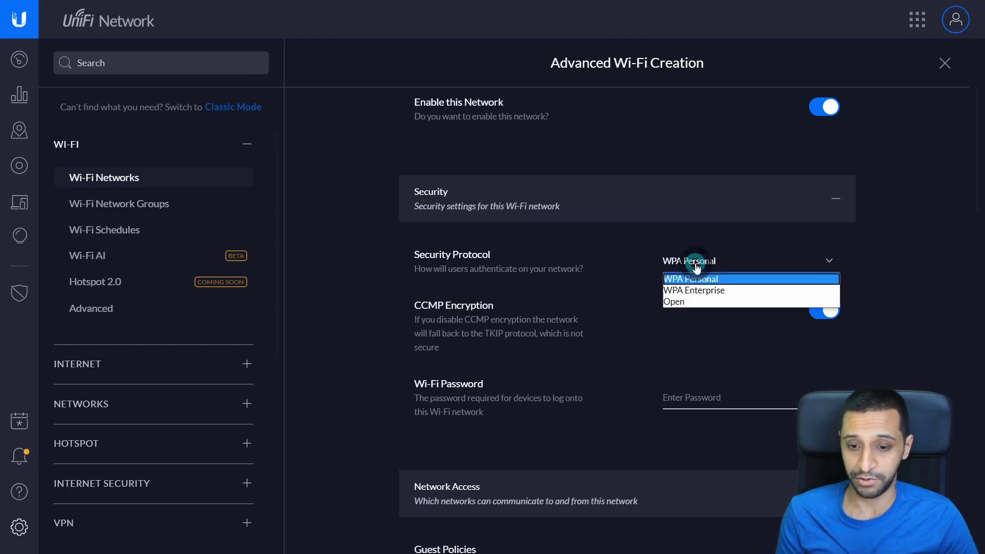
{"action": "left_click", "coordinate": [691, 301]}
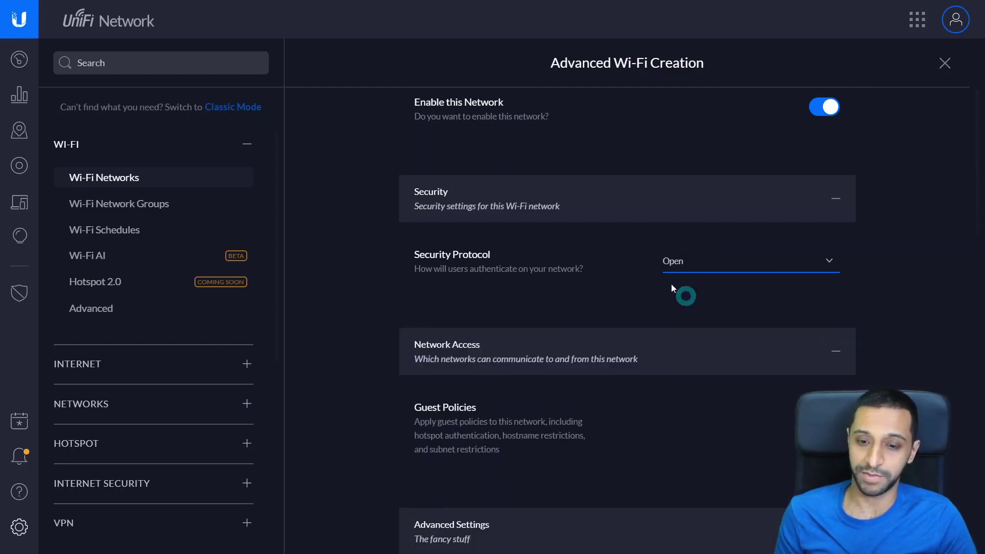
{"action": "scroll", "coordinate": [760, 263], "scroll_direction": "down", "scroll_amount": 2}
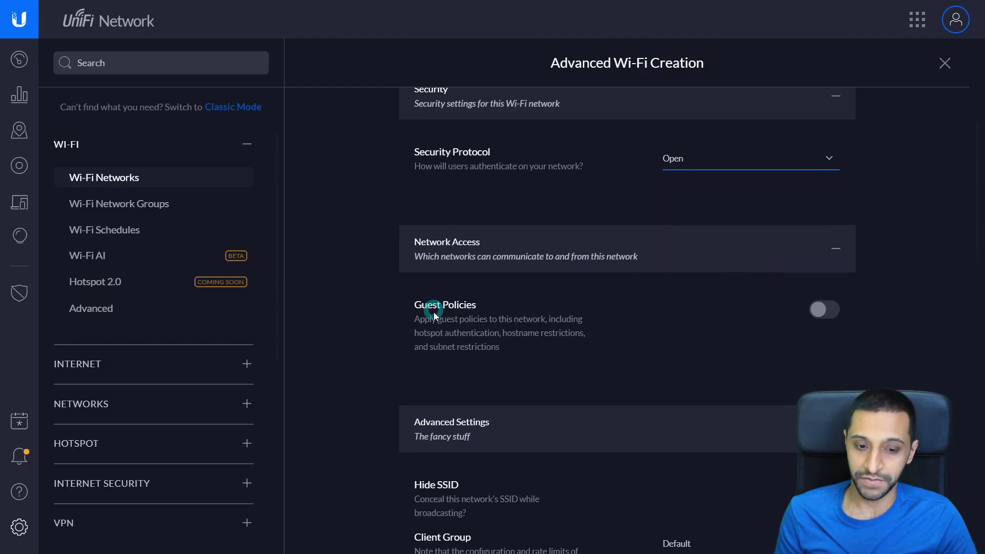
{"action": "left_click", "coordinate": [822, 311]}
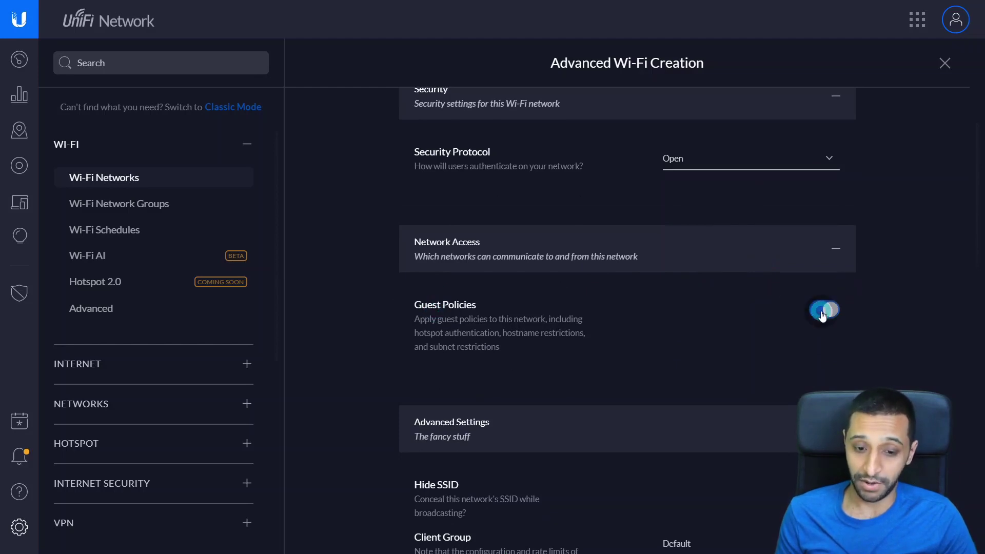
- Review the advanced settings, including Use a VLAN, and save the network
{"action": "scroll", "coordinate": [761, 313], "scroll_direction": "down", "scroll_amount": 3}
{"action": "scroll", "coordinate": [752, 314], "scroll_direction": "down", "scroll_amount": 2}
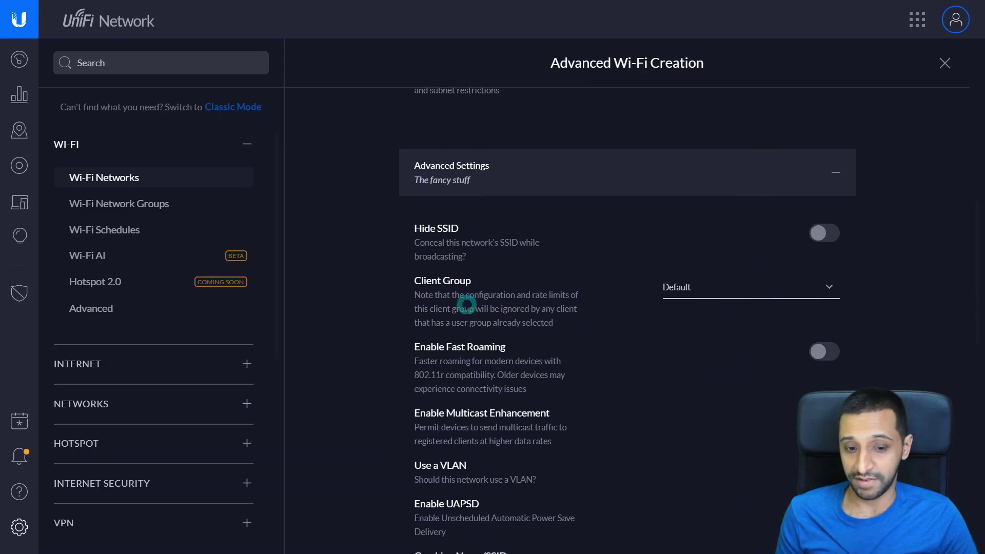
{"action": "scroll", "coordinate": [465, 308], "scroll_direction": "down", "scroll_amount": 3}
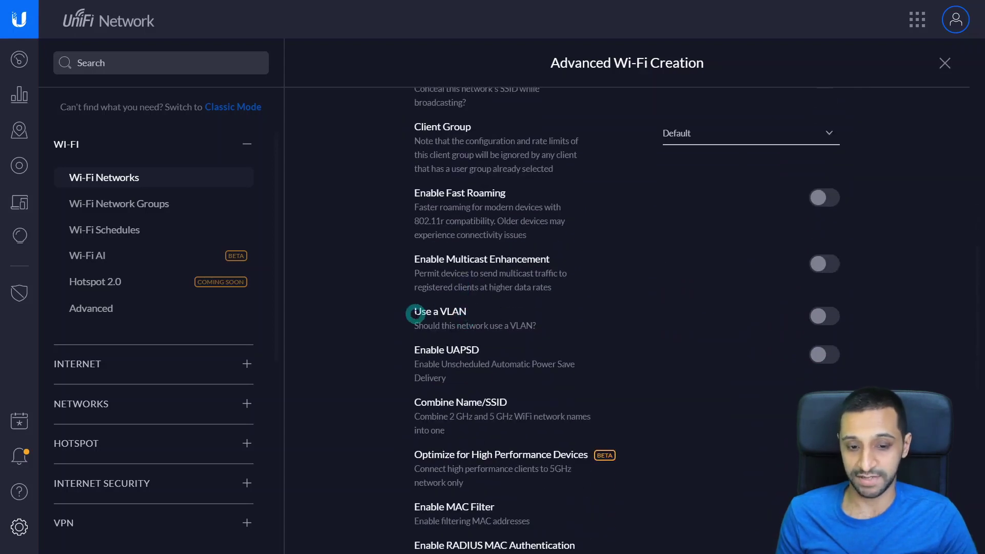
{"action": "left_click_drag", "start_coordinate": [415, 314], "coordinate": [529, 327]}
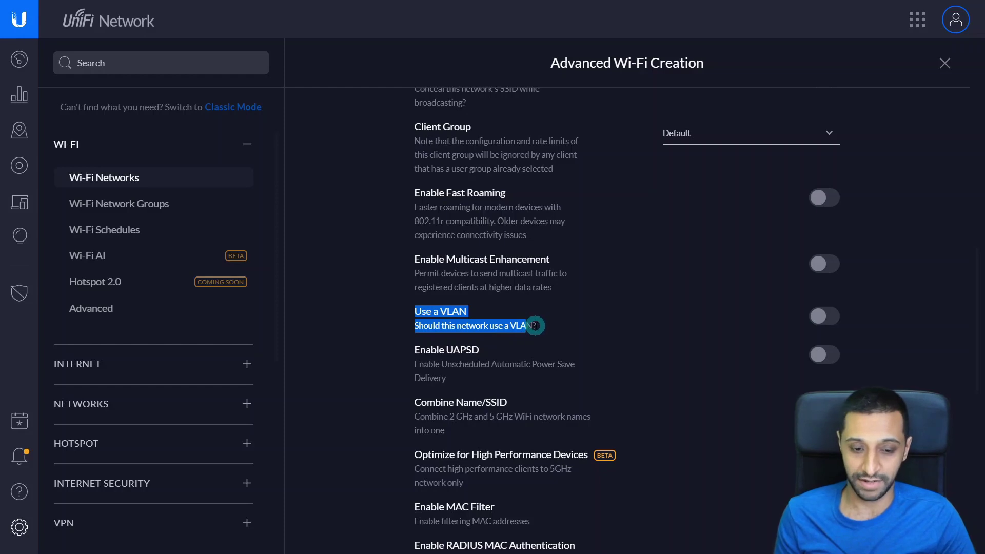
{"action": "scroll", "coordinate": [537, 329], "scroll_direction": "up", "scroll_amount": 1}
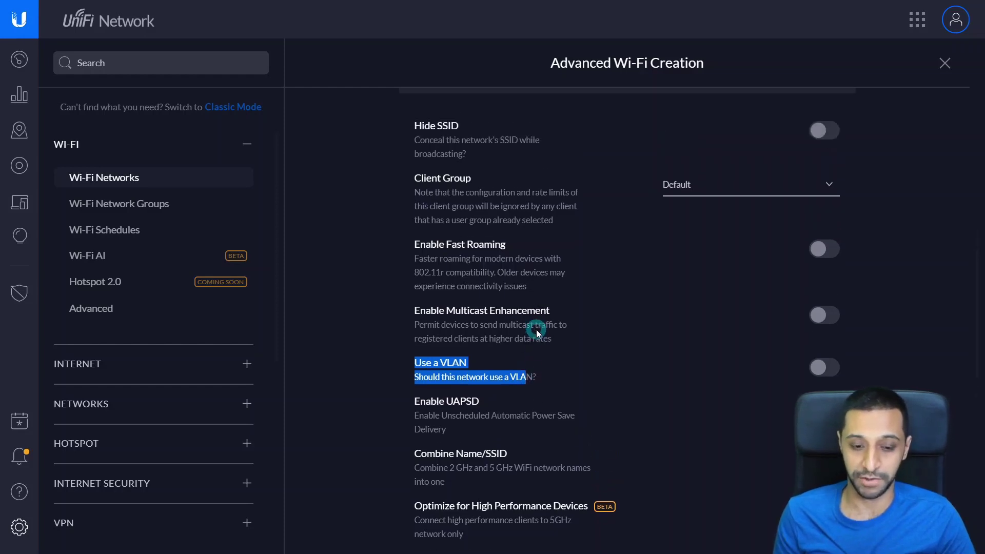
{"action": "scroll", "coordinate": [537, 329], "scroll_direction": "down", "scroll_amount": 3}
{"action": "scroll", "coordinate": [537, 329], "scroll_direction": "down", "scroll_amount": 7}
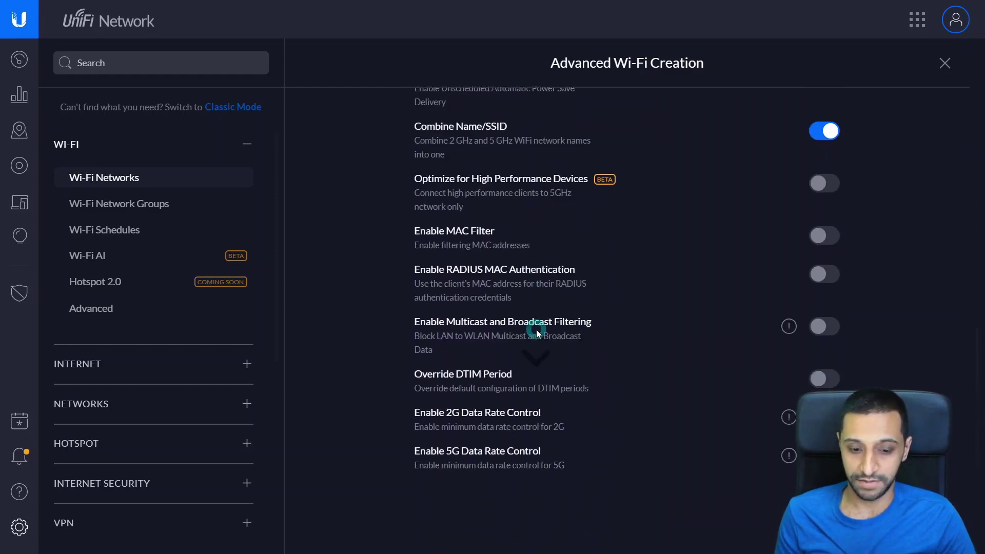
{"action": "left_click", "coordinate": [627, 411]}
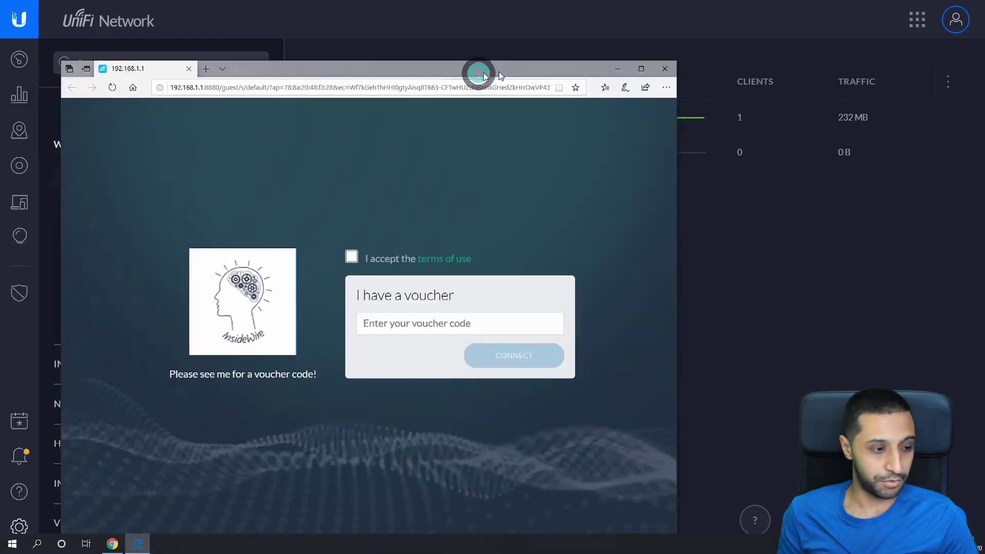
- Maximize the guest portal and read its voucher caption and terms of use
{"action": "left_click_drag", "start_coordinate": [477, 71], "coordinate": [564, 1]}
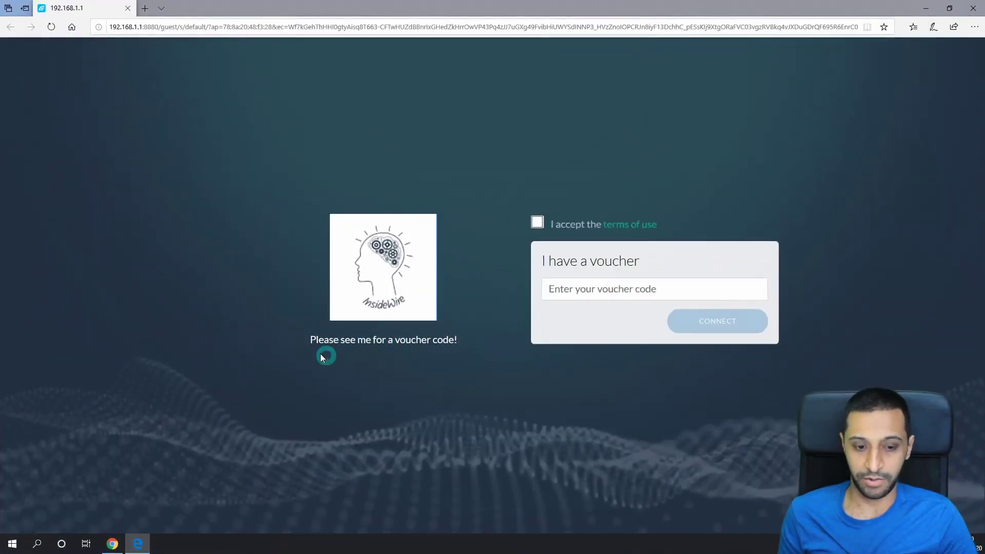
{"action": "left_click_drag", "start_coordinate": [320, 353], "coordinate": [448, 340]}
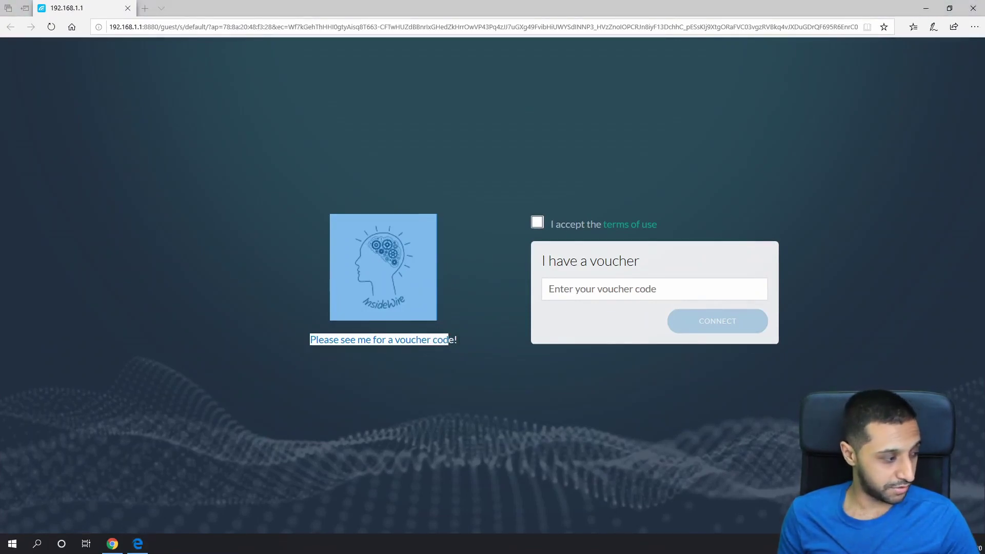
{"action": "left_click", "coordinate": [607, 291]}
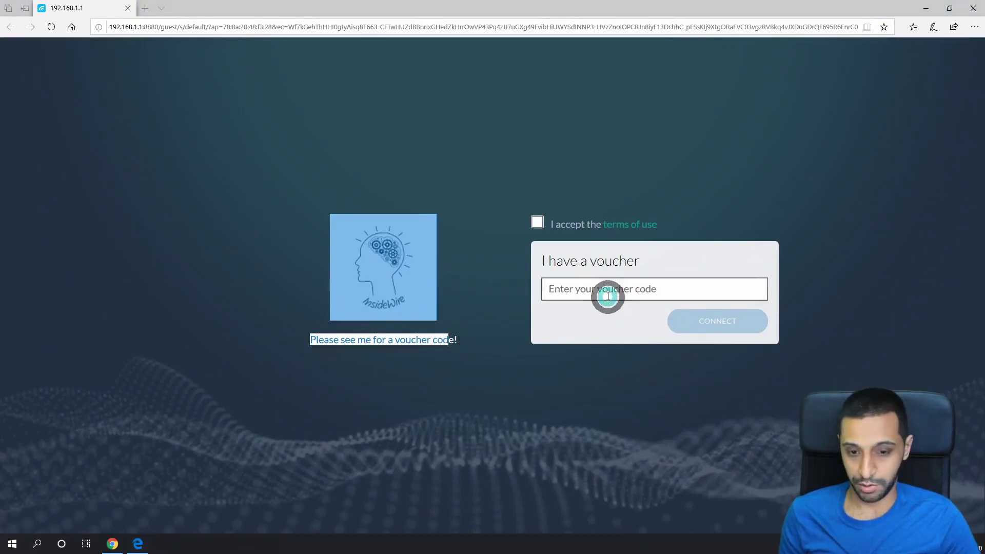
{"action": "left_click", "coordinate": [632, 225]}
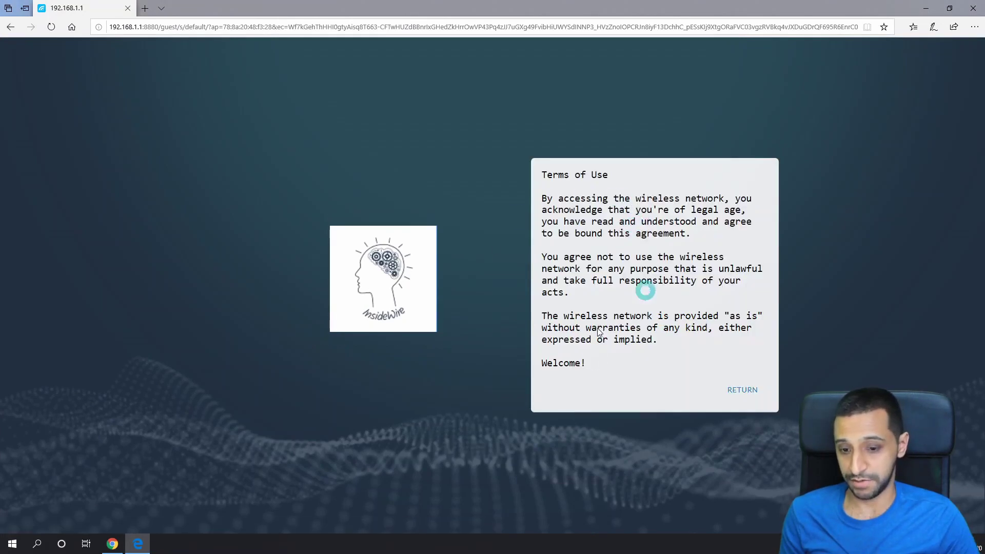
{"action": "left_click_drag", "start_coordinate": [542, 364], "coordinate": [608, 367]}
{"action": "left_click", "coordinate": [736, 392]}
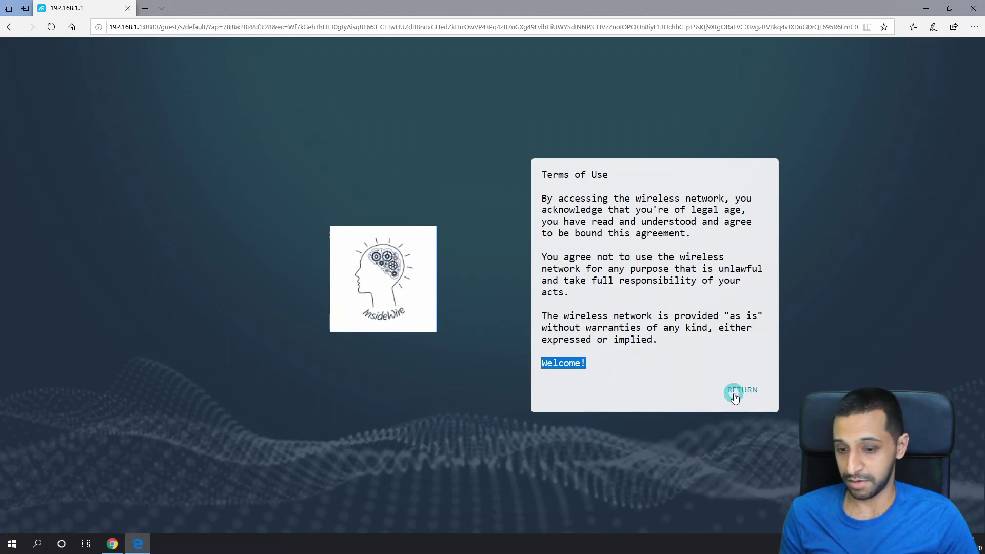
- Paste the voucher code, accept the terms, and connect
{"action": "left_click", "coordinate": [574, 295]}
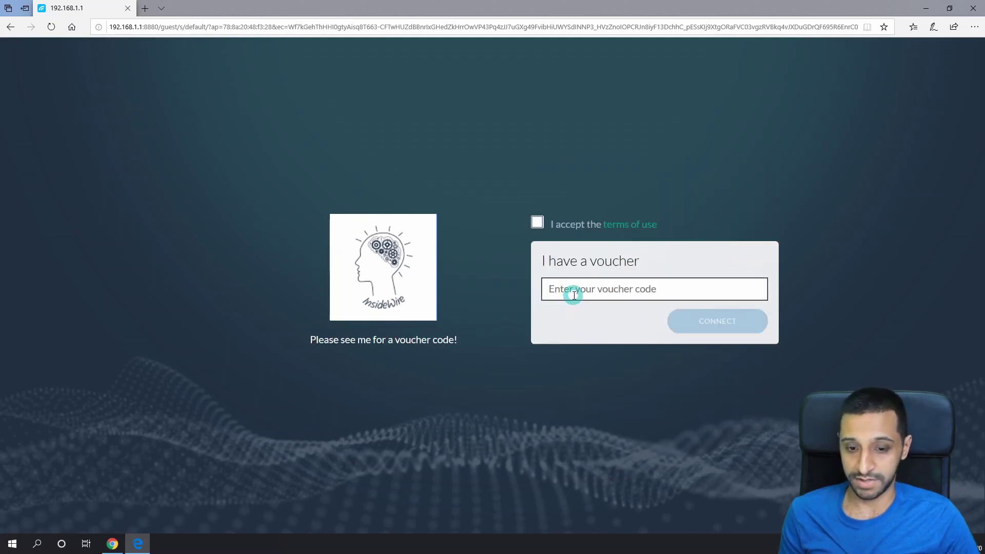
{"action": "key", "text": "ctrl+v"}
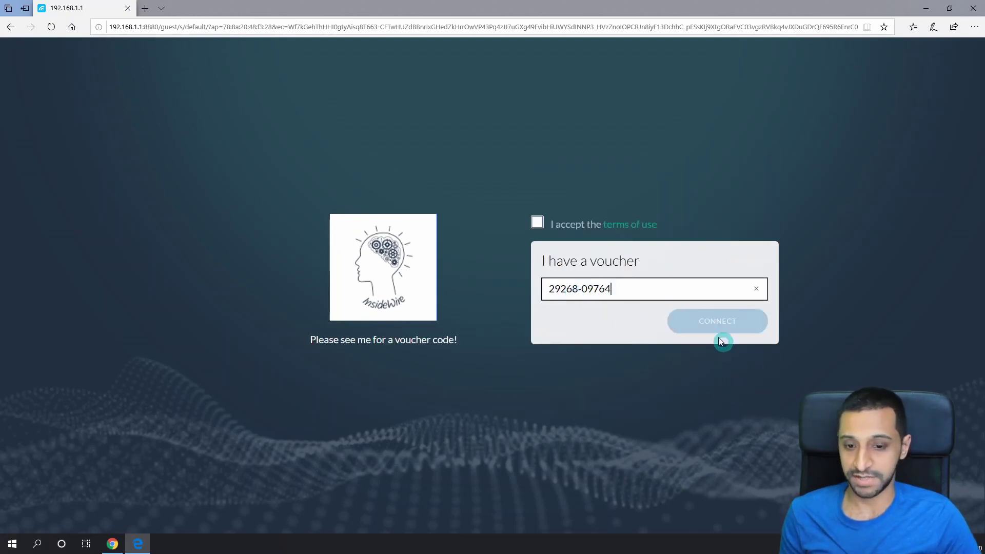
{"action": "left_click", "coordinate": [626, 323]}
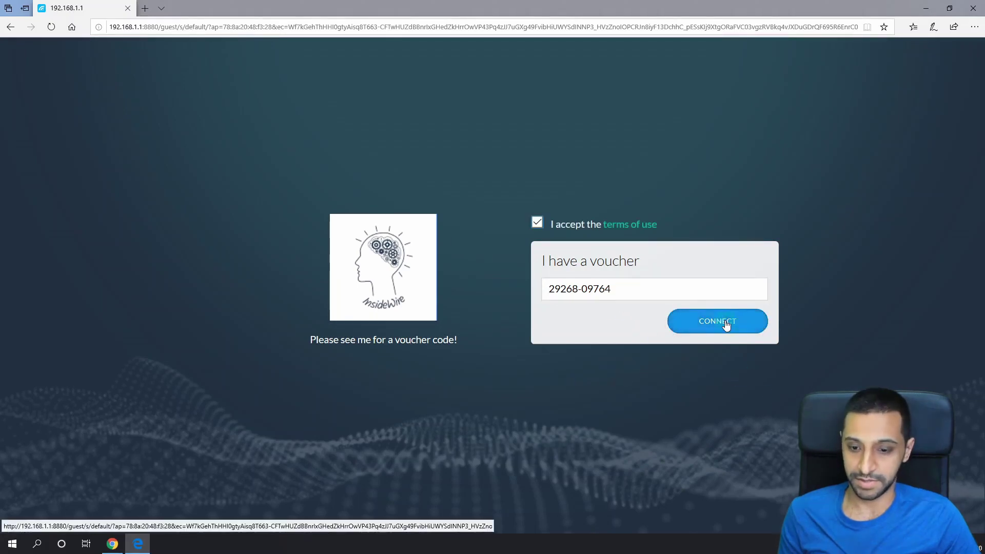
{"action": "left_click", "coordinate": [717, 321]}
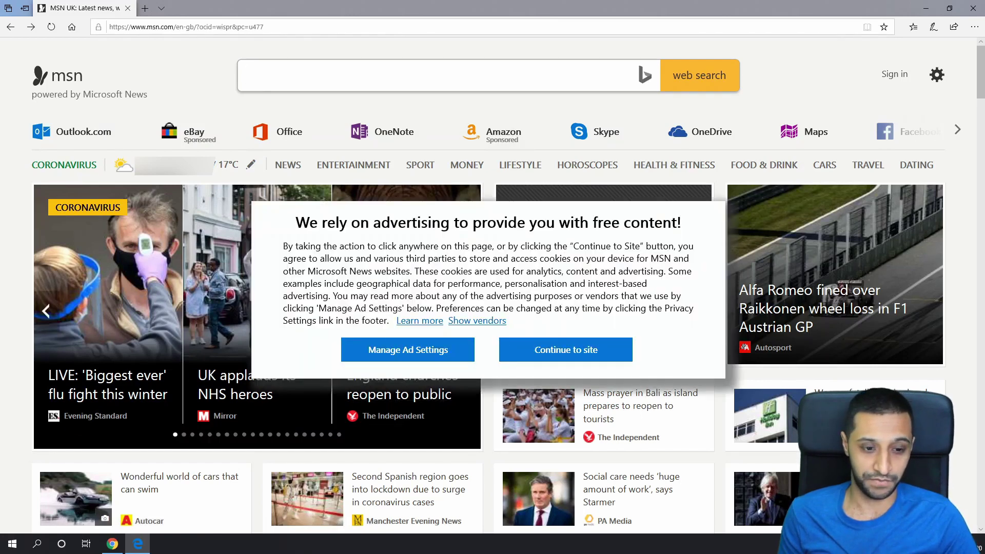
- Browse to google.co.uk from the guest's address bar to confirm internet access
{"action": "left_click", "coordinate": [381, 31]}
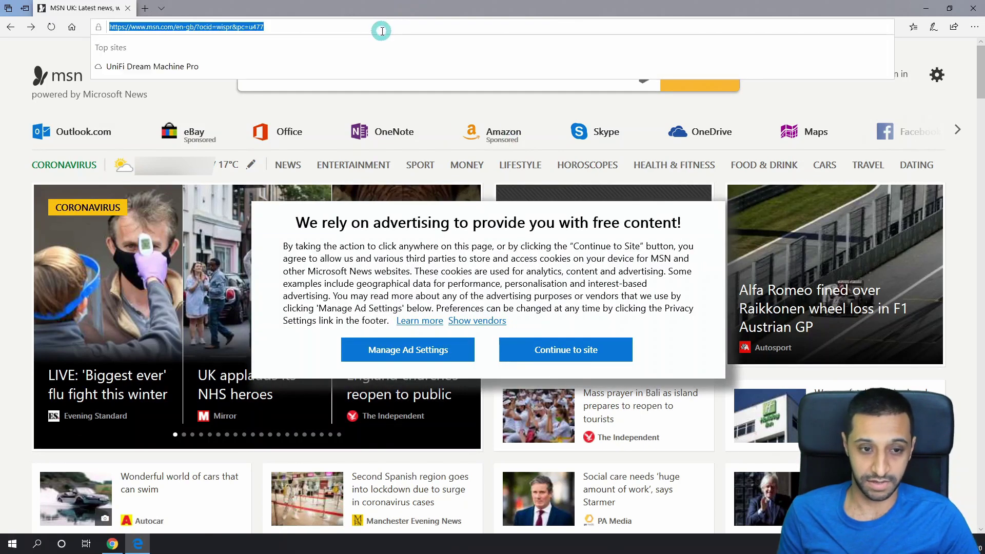
{"action": "type", "text": "google.co.uk"}
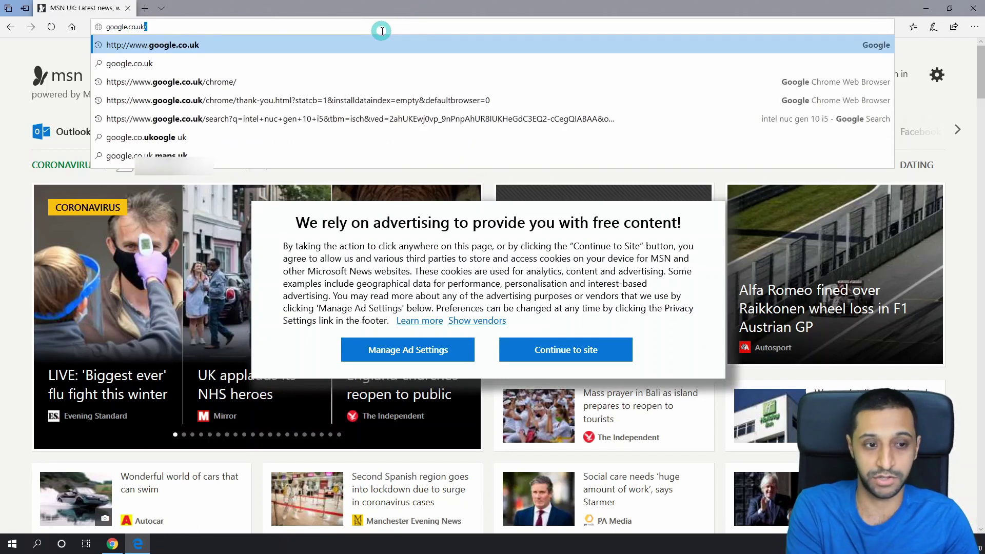
{"action": "key", "text": "Return"}
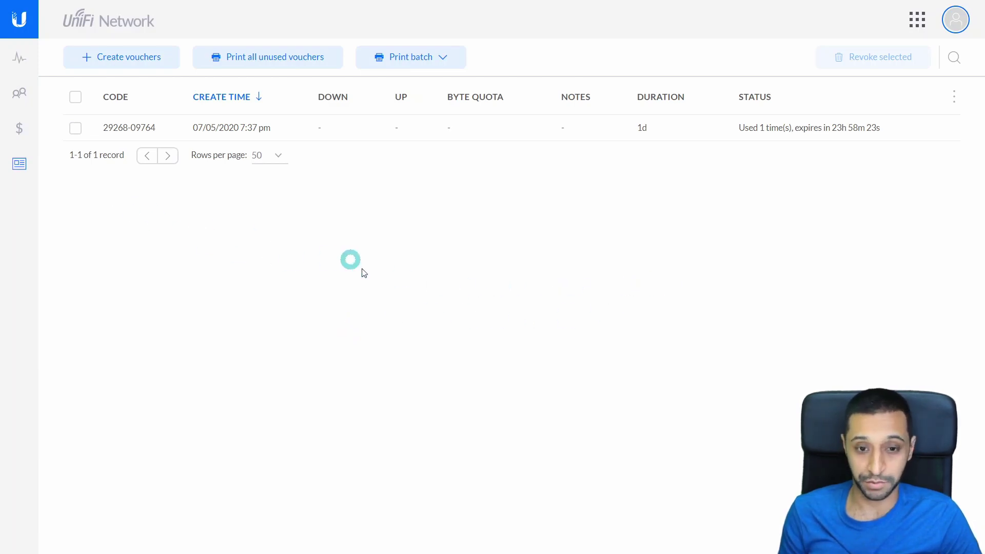
- Check the Payments page, then scroll across the Guests list to see the voucher-authorized guest's details
{"action": "mouse_move", "coordinate": [745, 128]}
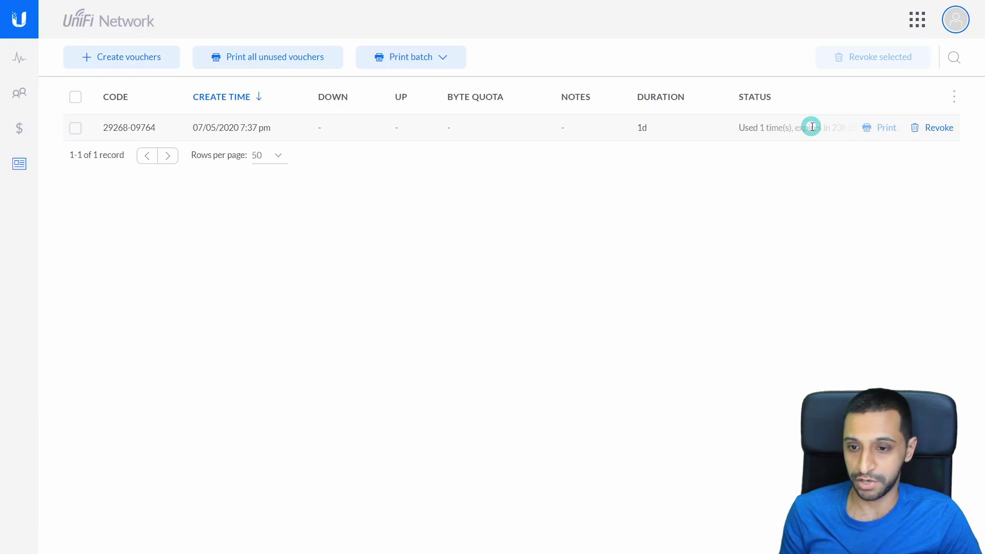
{"action": "left_click", "coordinate": [17, 132]}
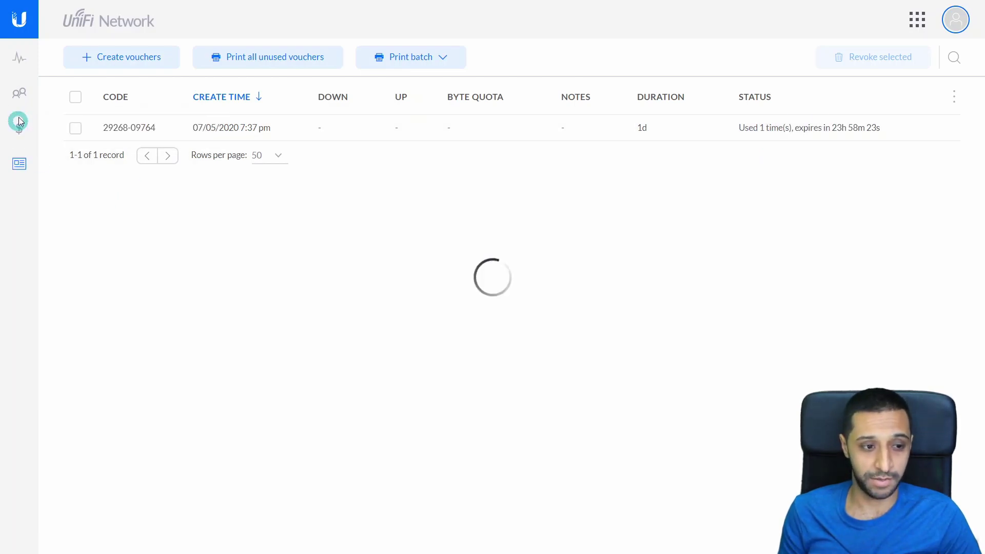
{"action": "left_click", "coordinate": [20, 103]}
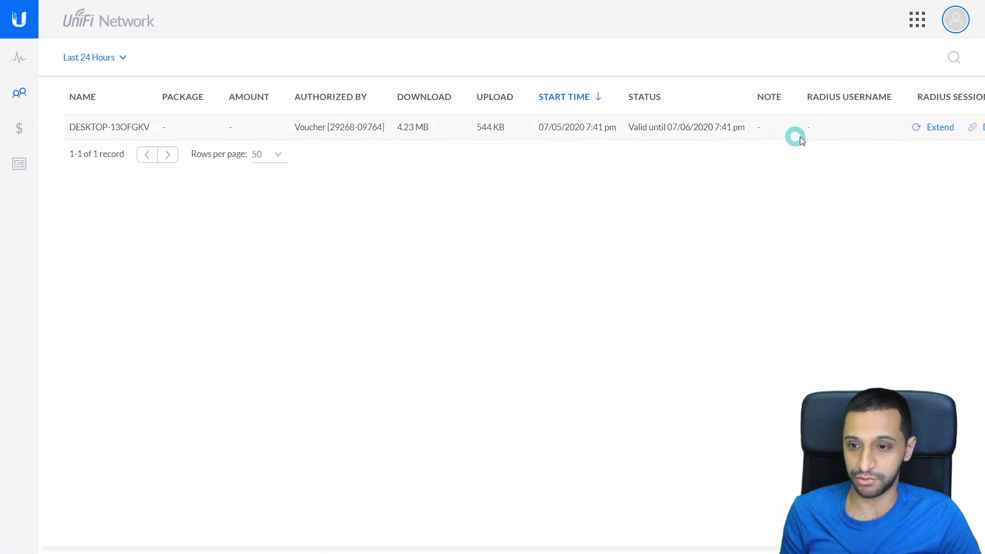
{"action": "left_click_drag", "start_coordinate": [565, 549], "coordinate": [613, 547]}
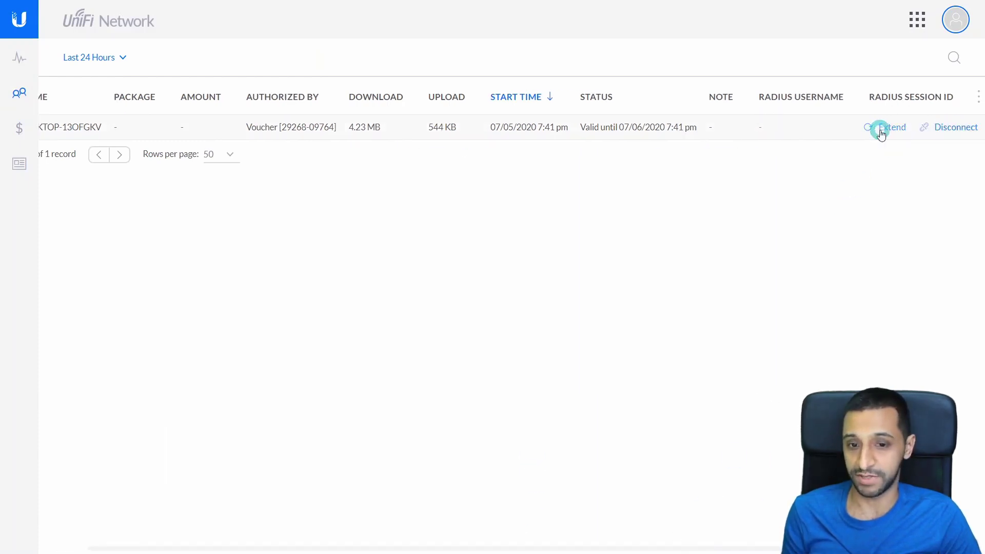
{"action": "left_click_drag", "start_coordinate": [555, 545], "coordinate": [330, 545]}
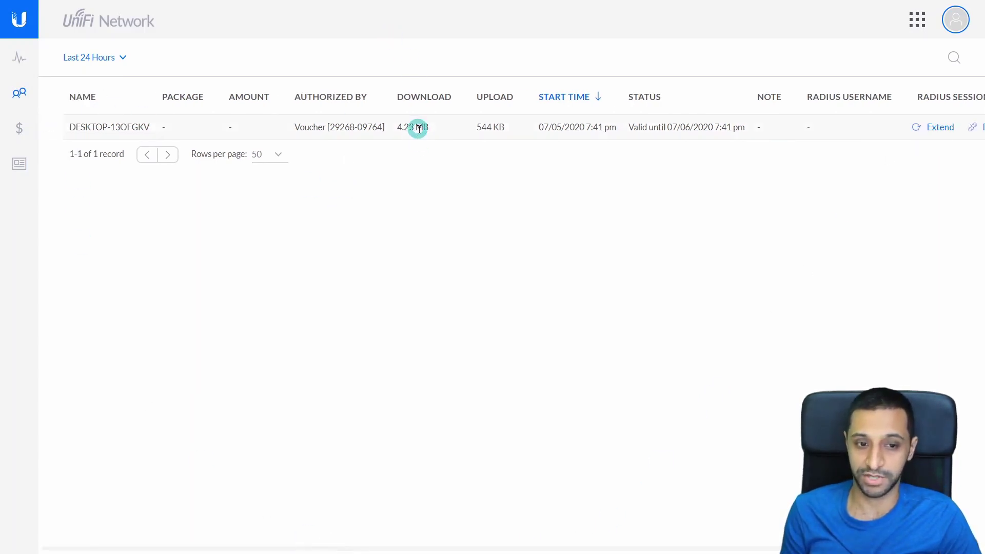
{"action": "left_click", "coordinate": [22, 59]}
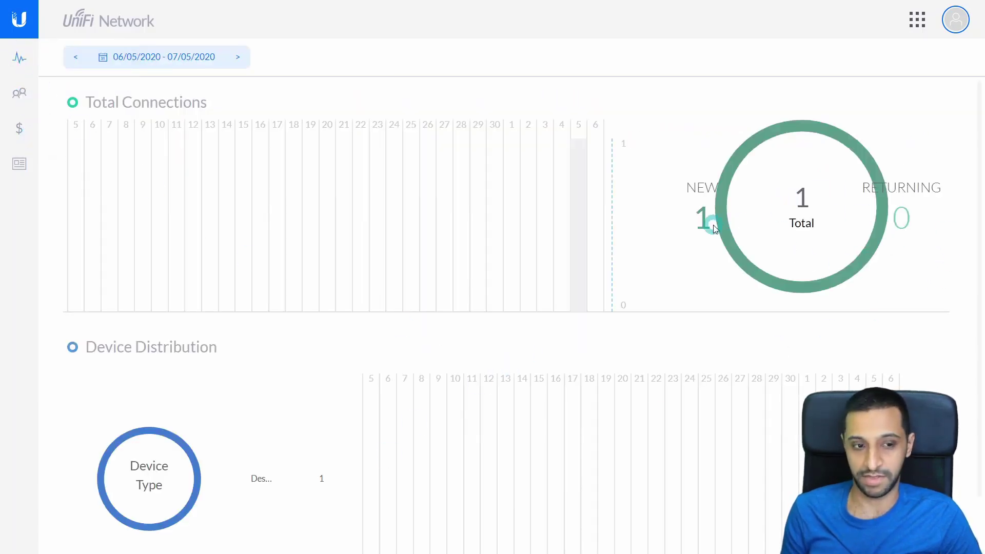
- Scroll the analytics down to Device Distribution, showing the one Desktop connection
{"action": "scroll", "coordinate": [906, 221], "scroll_direction": "down", "scroll_amount": 1}
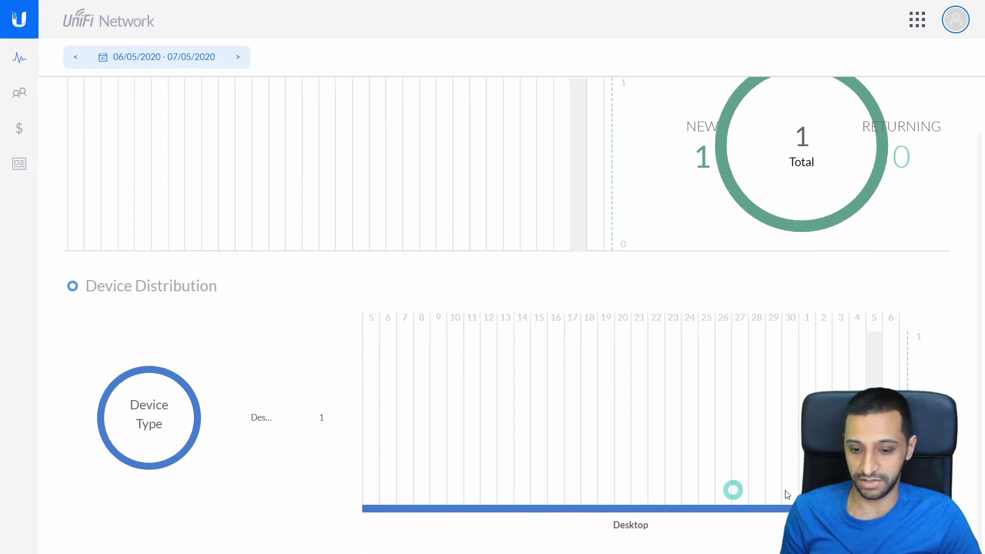